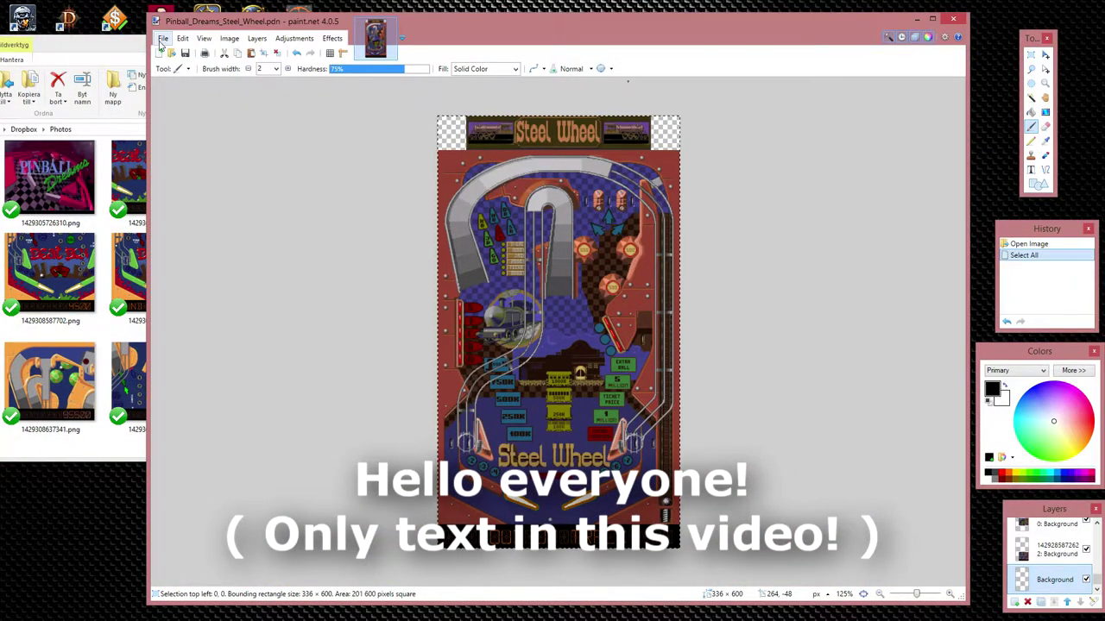
Create a new blank 336×600 image
left_click(163, 39)
left_click(181, 57)
left_click(566, 378)
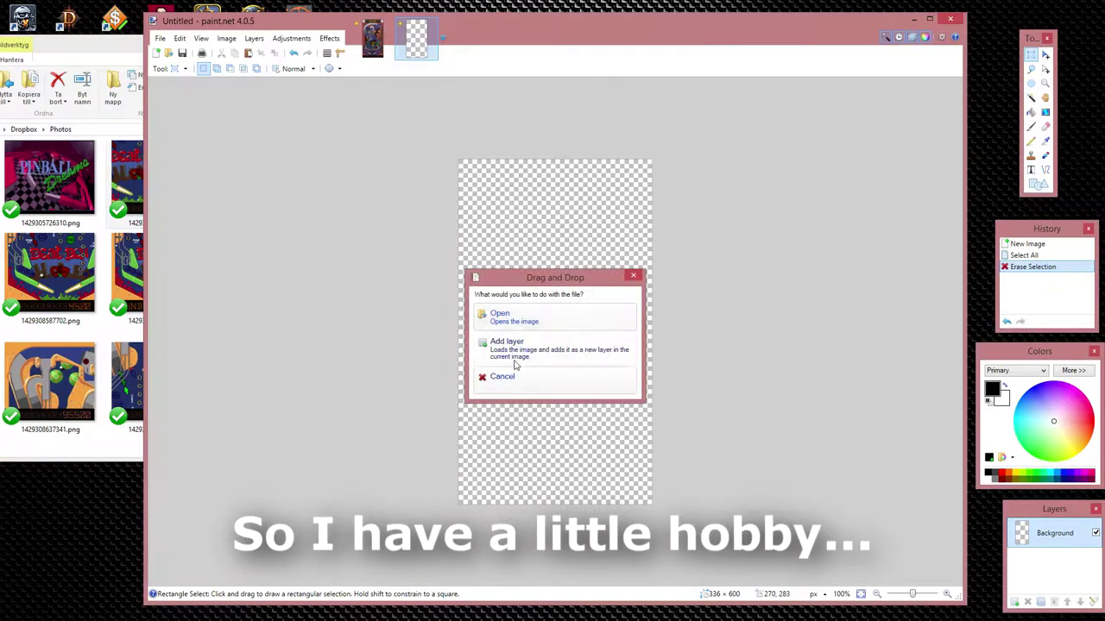
Add the dropped Beat Box screenshot as a layer and move it to the canvas bottom
left_click(512, 347)
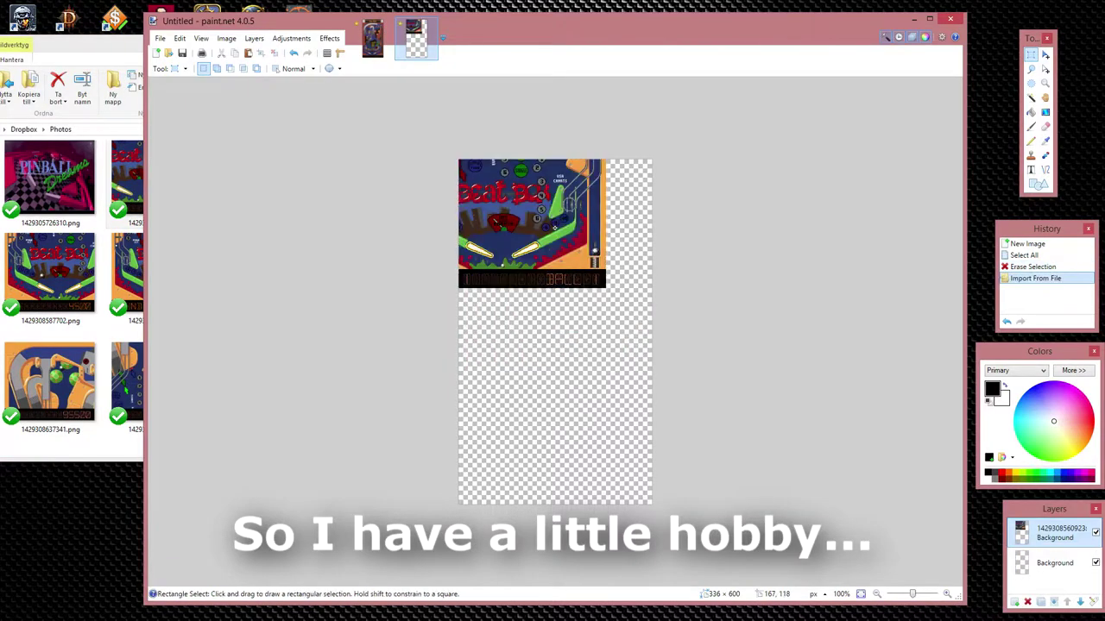
key("ctrl+a")
key("m")
left_click_drag(519, 298, 564, 511)
scroll(639, 487, "up", 3)
scroll(639, 488, "up", 2)
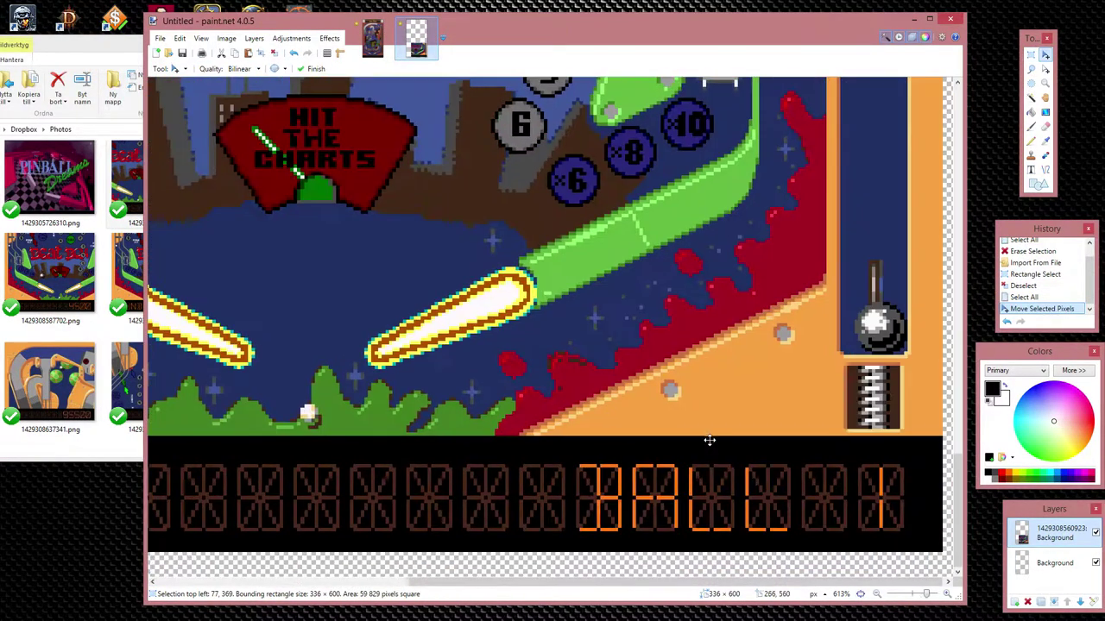
left_click_drag(882, 492, 893, 528)
scroll(756, 426, "down", 4)
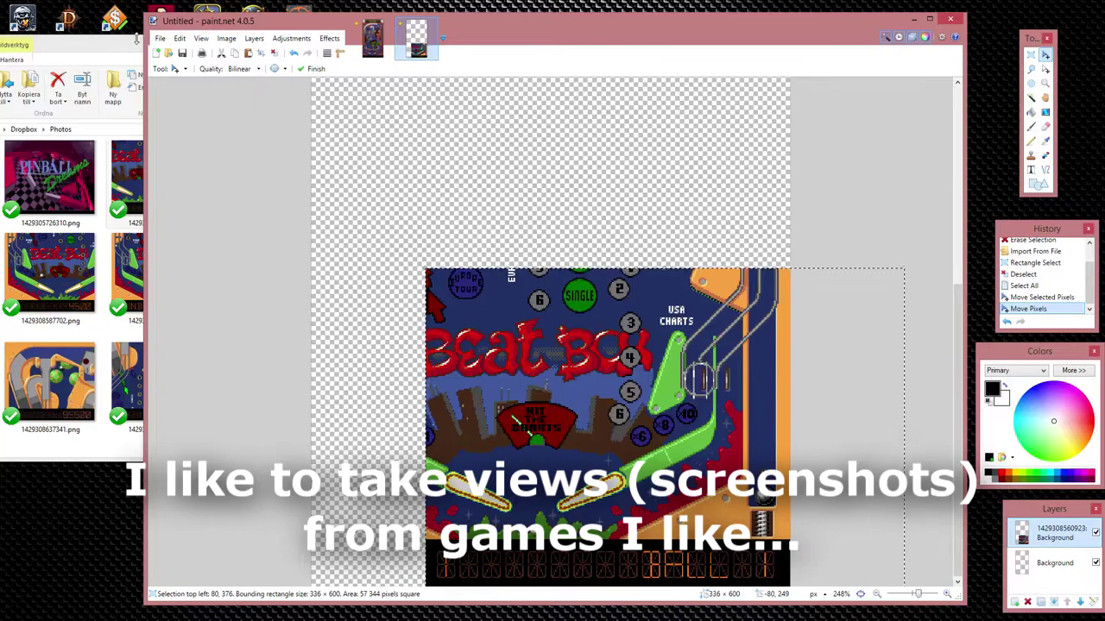
Import another Beat Box screenshot from Photos as a new layer and place it on the canvas
left_click(50, 181)
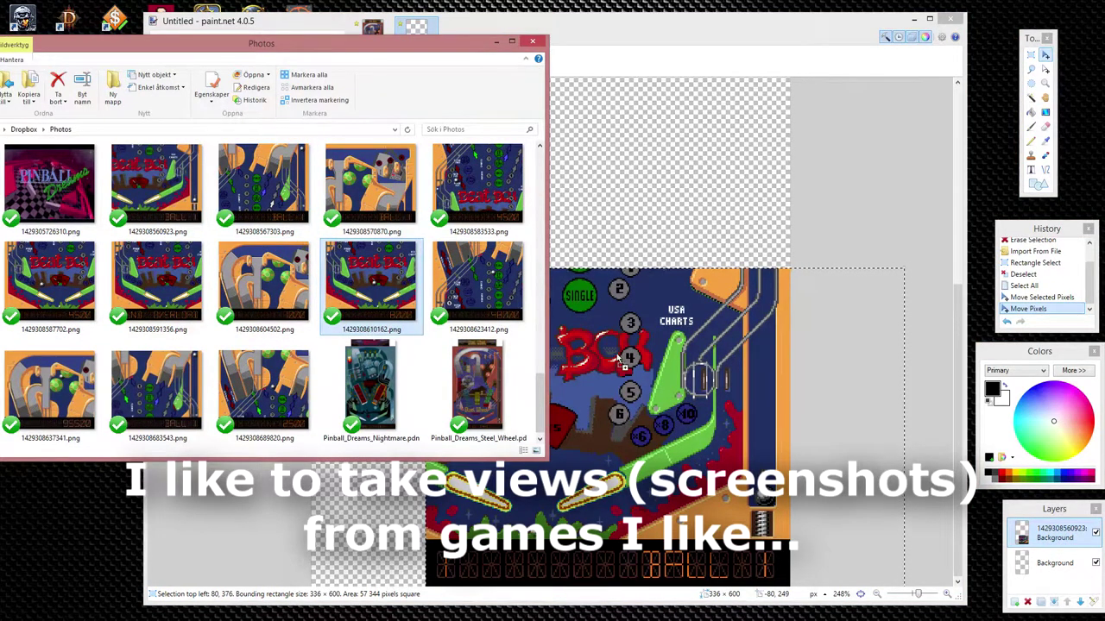
left_click_drag(369, 298, 496, 328)
left_click(505, 350)
scroll(567, 386, "down", 3)
left_click_drag(568, 386, 524, 327)
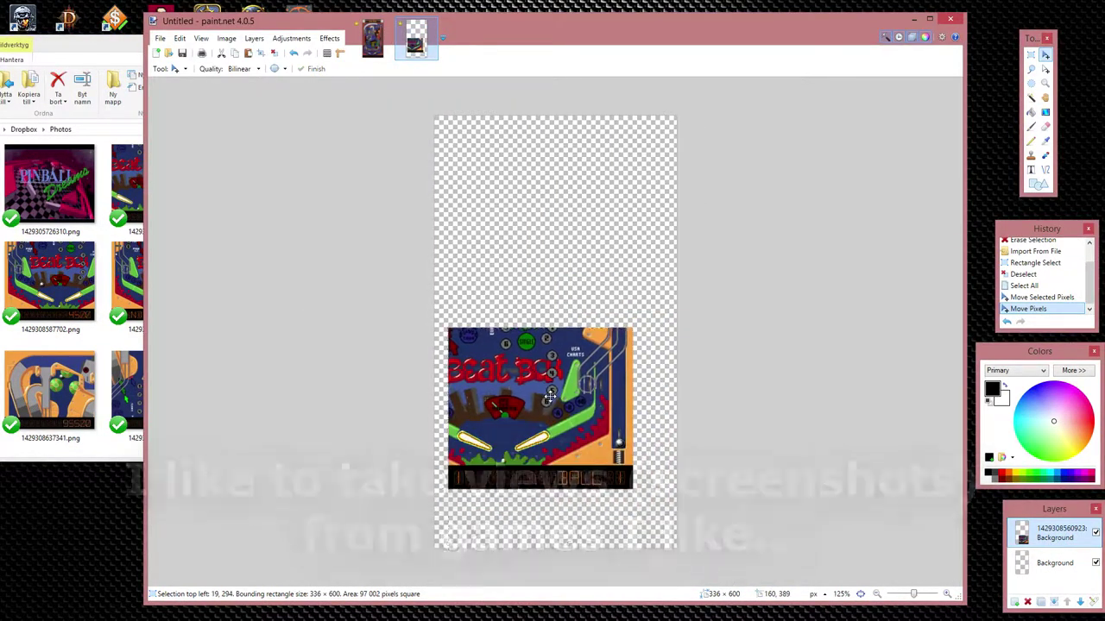
key("ctrl+d")
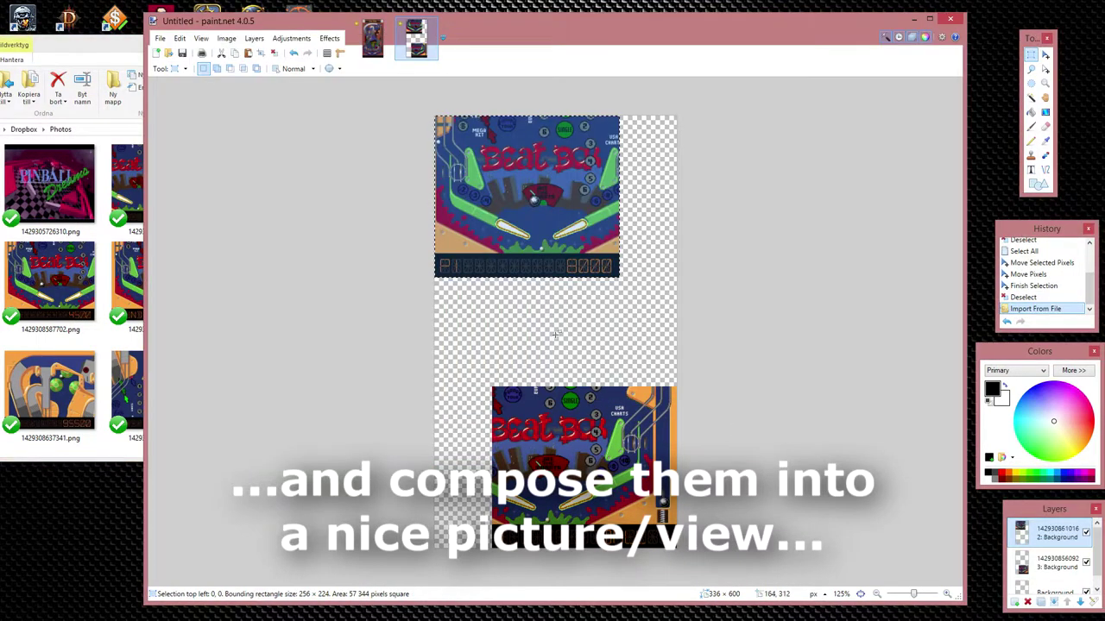
Try moving that screenshot down onto the lower image, then undo back to two layers
left_click(555, 334)
key("ctrl+a")
key("m")
left_click_drag(555, 259, 555, 531)
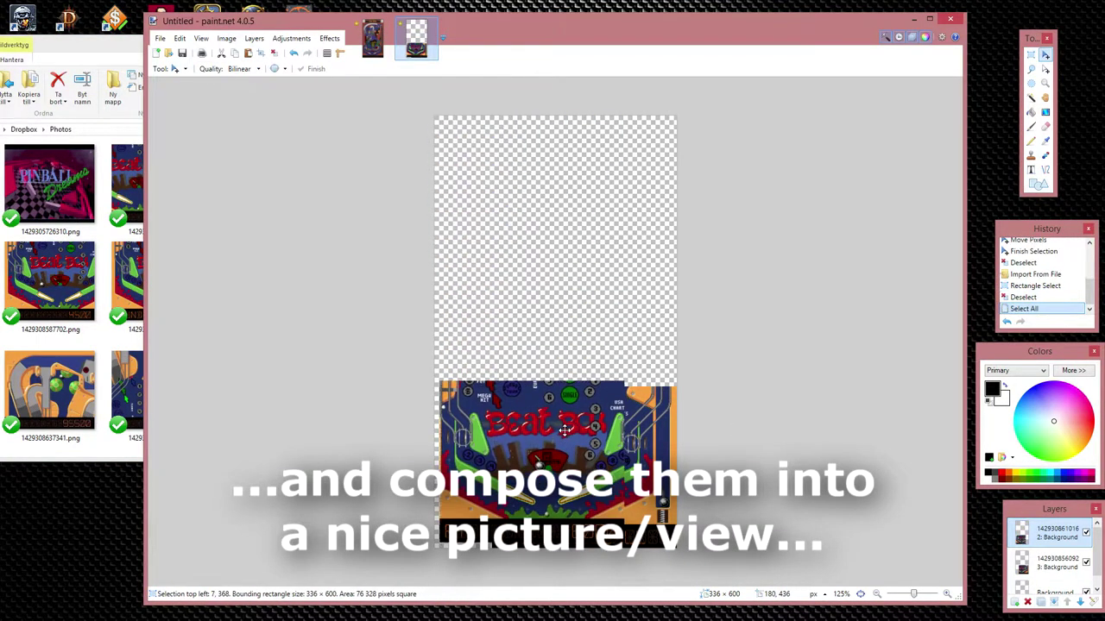
scroll(410, 362, "up", 8)
left_click_drag(410, 363, 386, 390)
key("ctrl+d")
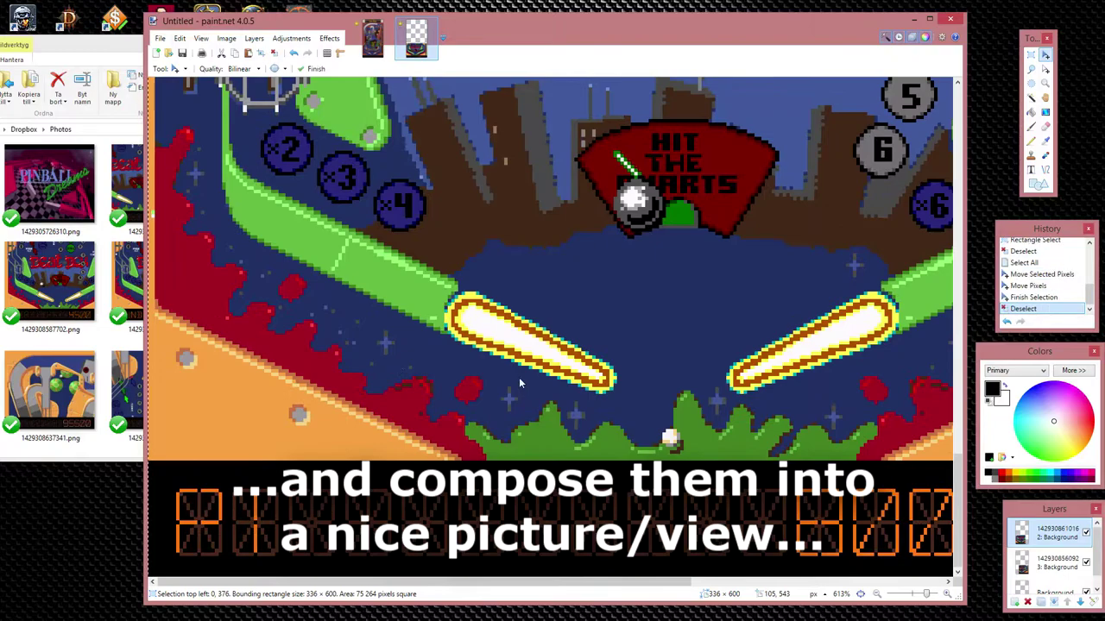
scroll(518, 377, "down", 3)
key("ctrl+z")
key("ctrl+z")
key("ctrl+z")
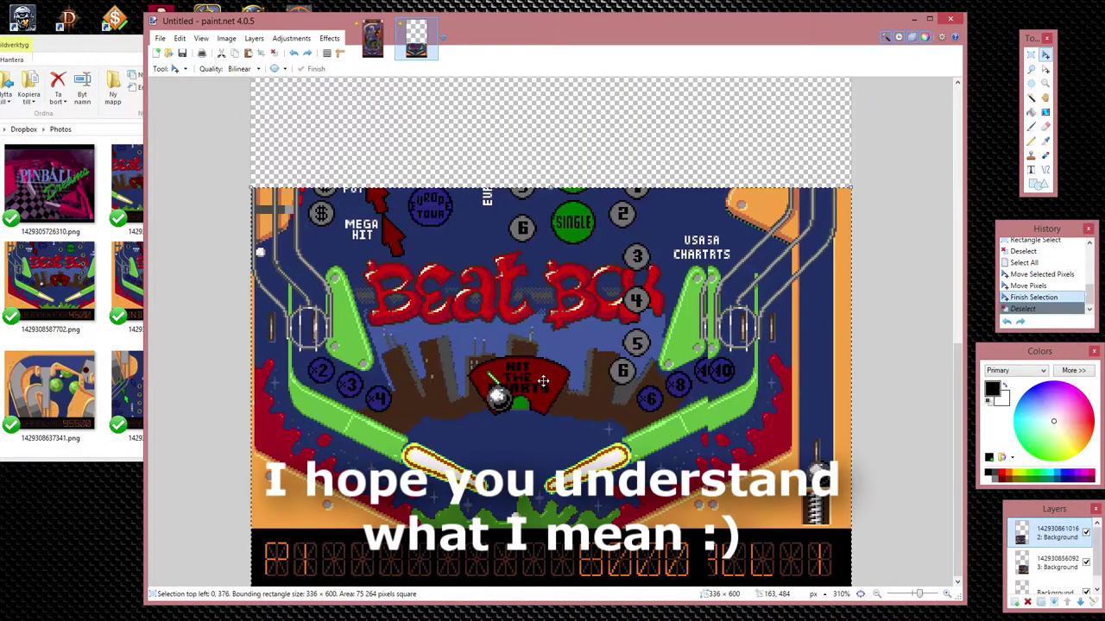
key("ctrl+z")
key("ctrl+z")
key("ctrl+z")
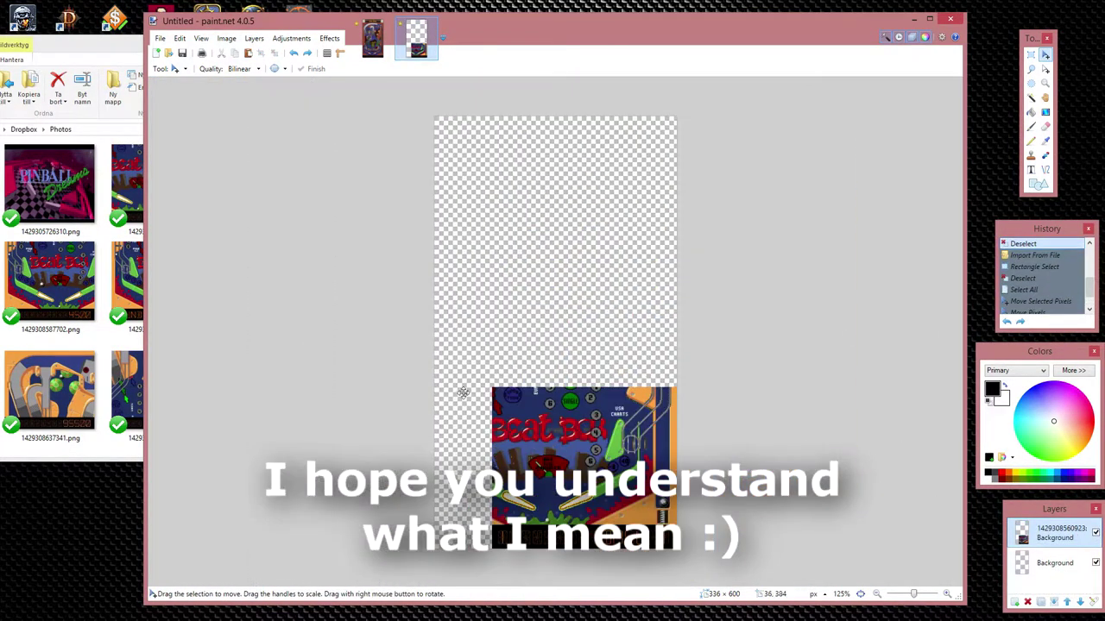
Import the SOUND OVERLOAD screenshot as a layer and nudge it down-left into alignment
left_click(387, 309)
mouse_move(155, 276)
left_mouse_down()
mouse_move(592, 313)
mouse_move(636, 540)
left_mouse_up()
scroll(479, 425, "up", 5)
key("Down")
key("Down")
key("Down")
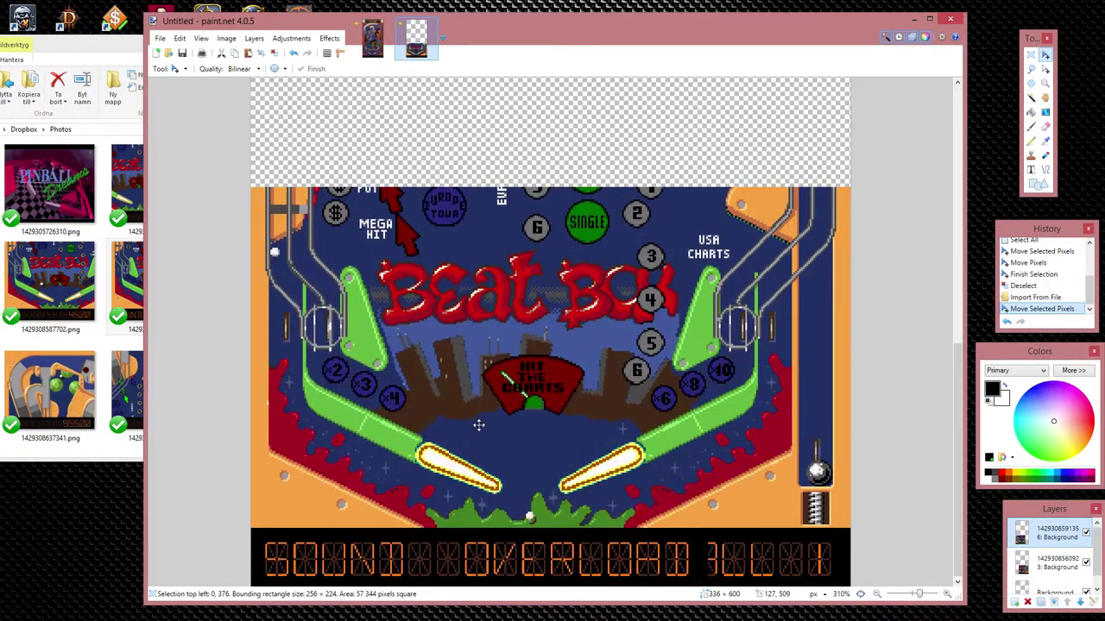
key("Left")
key("Left")
key("ctrl+d")
scroll(479, 423, "down", 2)
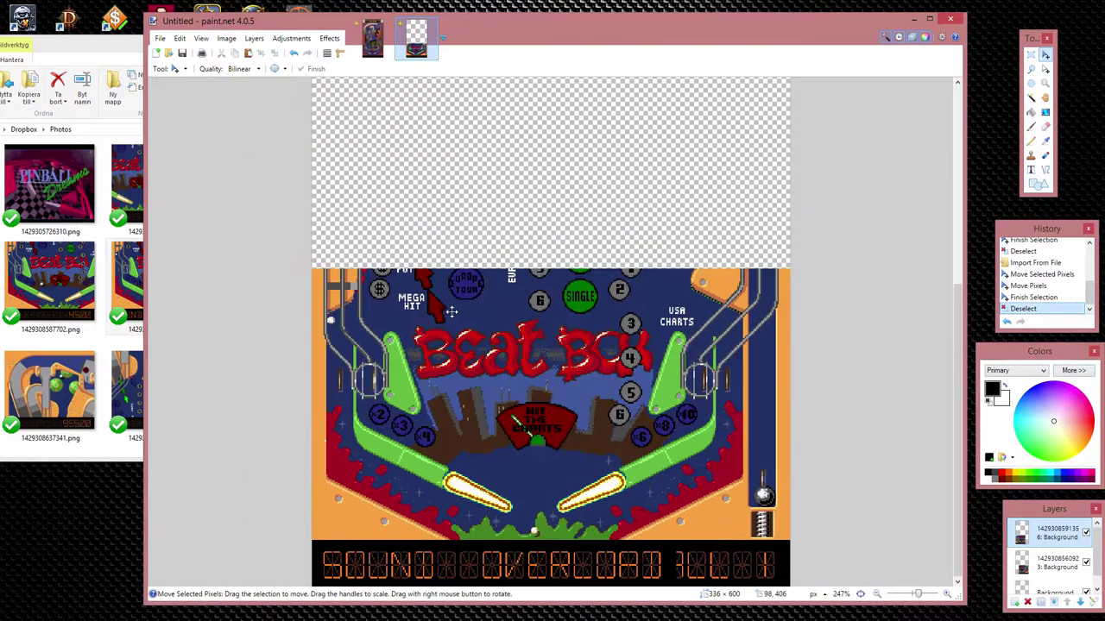
scroll(451, 313, "down", 2)
key("alt+Tab")
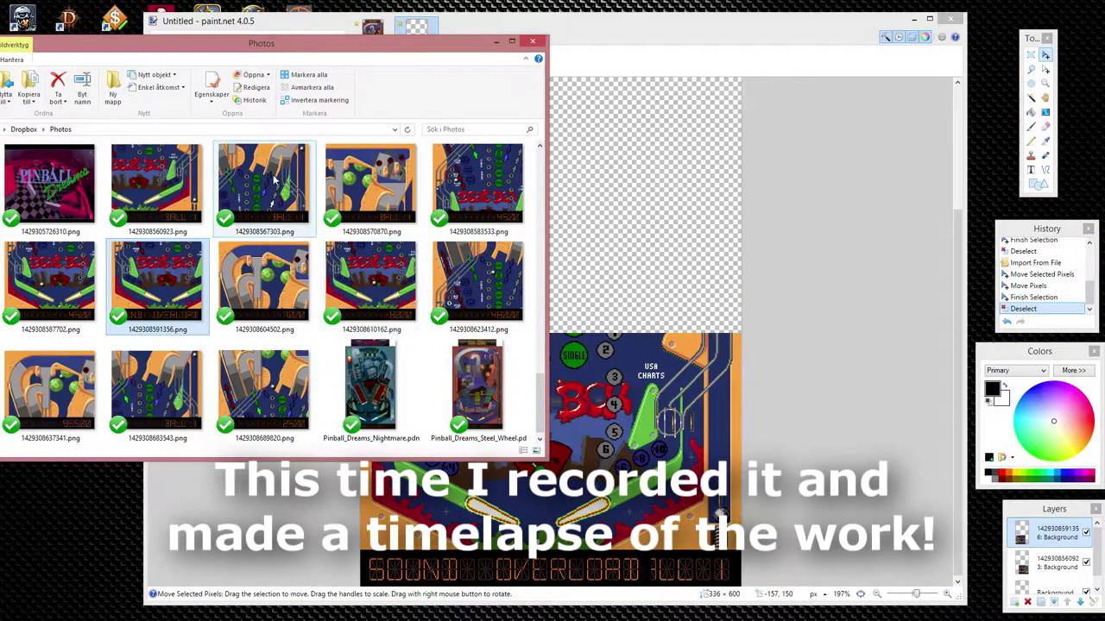
Add the lanes screenshot as a layer, erase its score bar, and move it above the flippers
left_click(275, 179)
key("alt+Tab")
scroll(552, 345, "up", 3)
left_click_drag(248, 312, 333, 342)
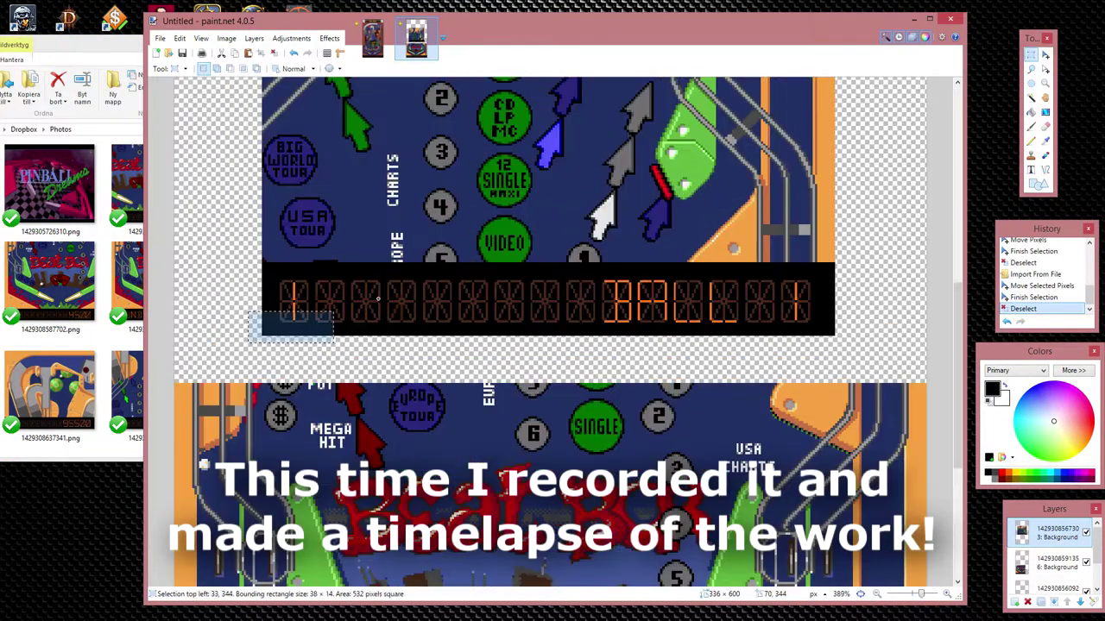
key("Delete")
key("ctrl+a")
key("m")
left_click_drag(657, 161, 747, 281)
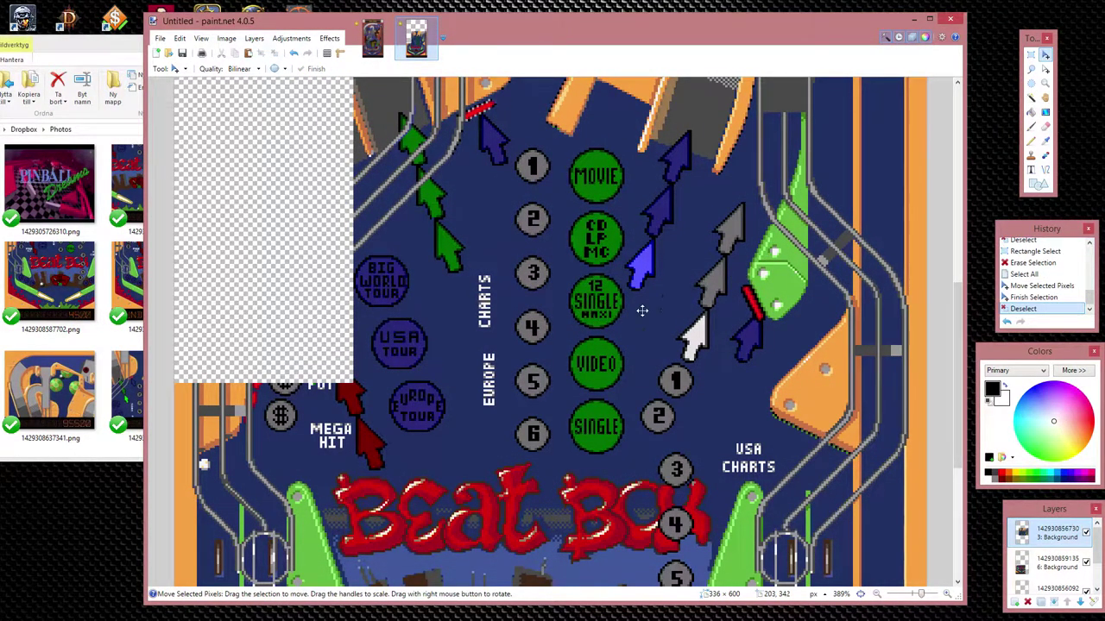
Erase a blue arrow patch from the lanes layer and reposition the layer
key("s")
left_click_drag(669, 302, 713, 364)
key("Delete")
key("Delete")
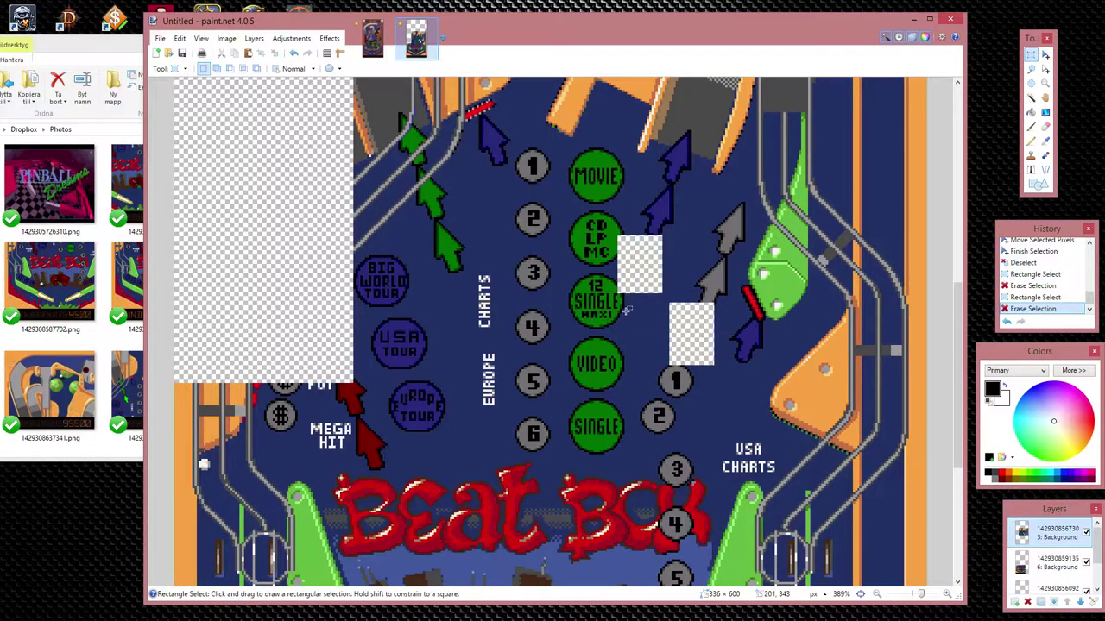
scroll(751, 296, "down", 3)
scroll(771, 356, "down", 5)
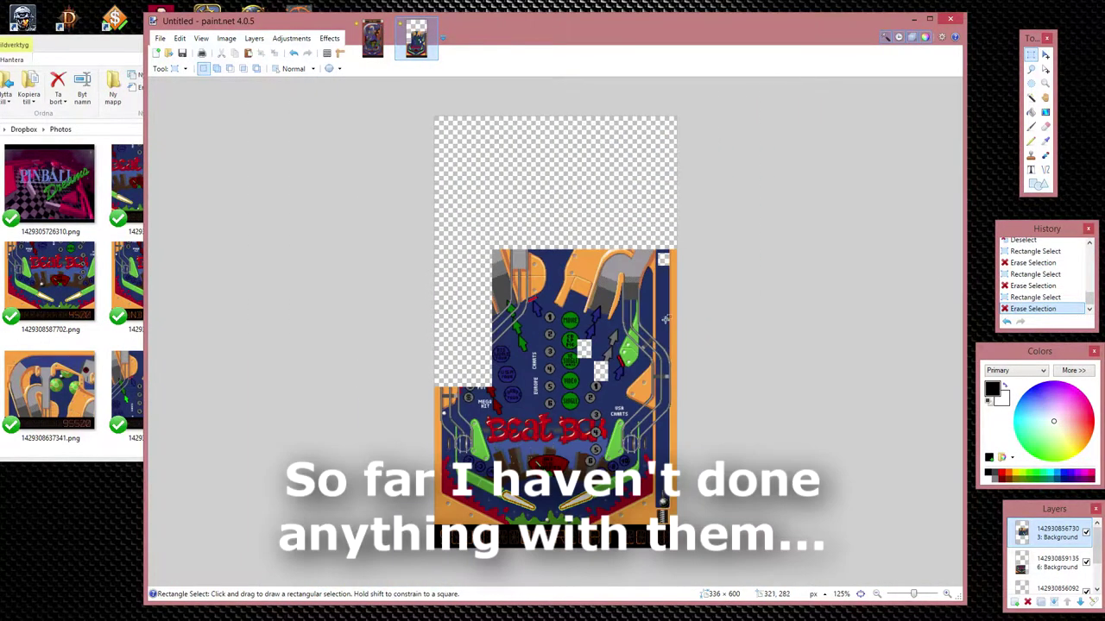
scroll(687, 330, "up", 6)
key("ctrl+a")
key("m")
mouse_move(655, 316)
left_mouse_down()
mouse_move(639, 316)
mouse_move(656, 316)
left_mouse_up()
key("ctrl+d")
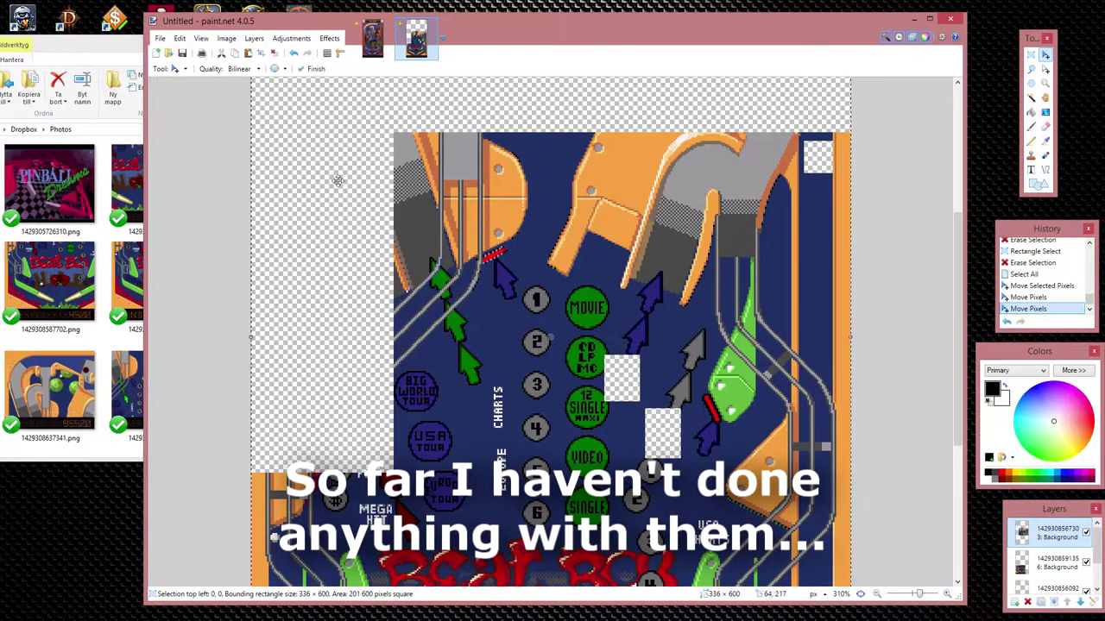
left_click(118, 48)
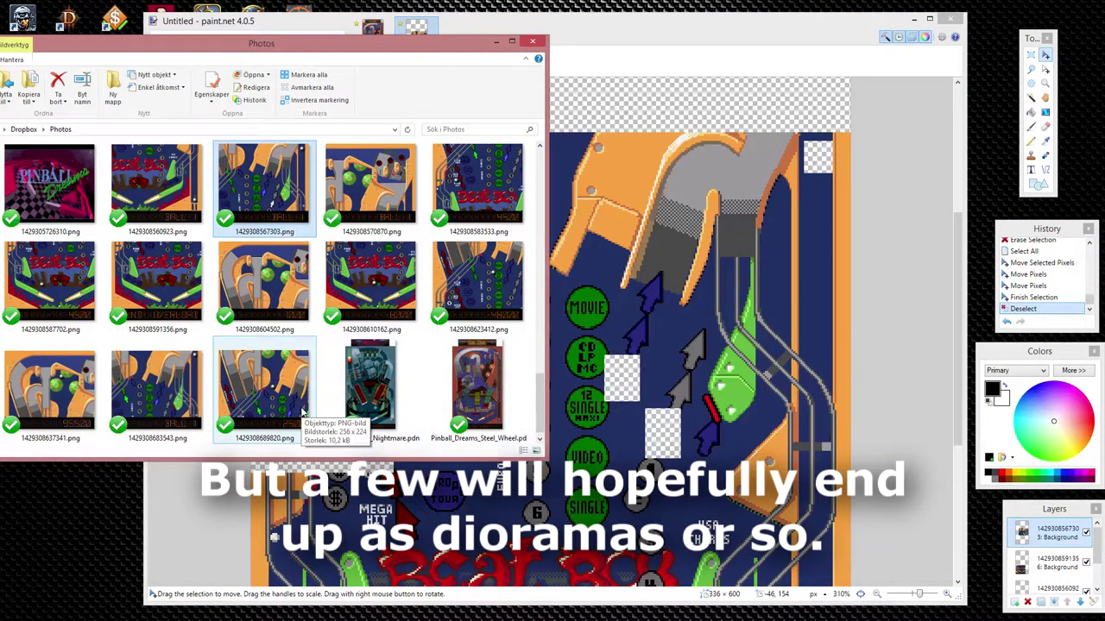
Add the orange ramps screenshot as a new layer and erase its score bar
left_click_drag(264, 285, 552, 310)
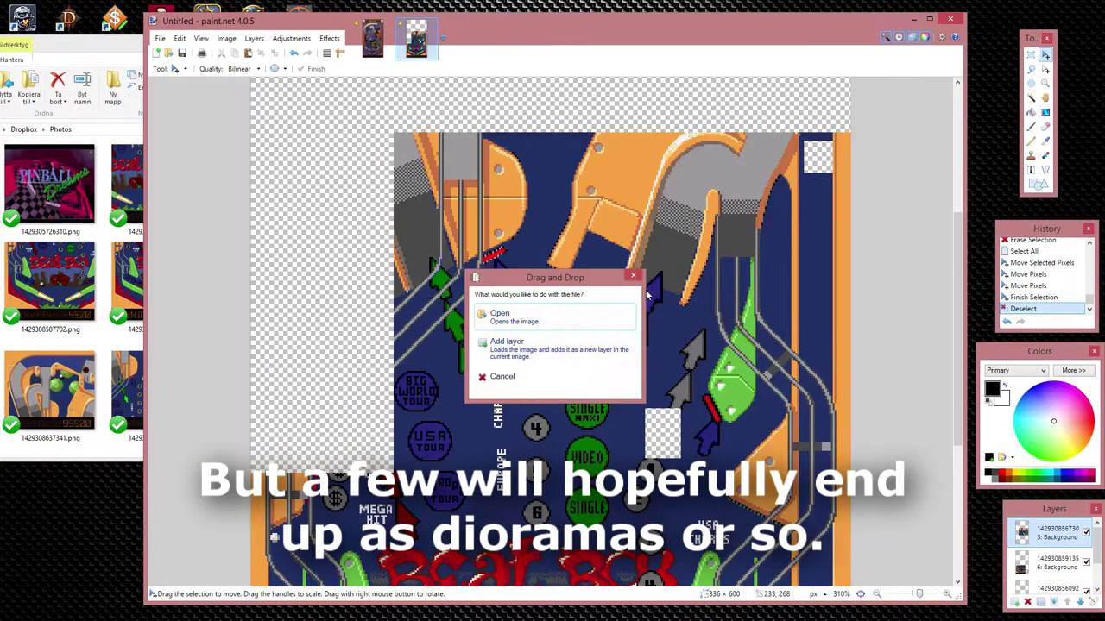
left_click(509, 345)
key("s")
scroll(466, 345, "up", 2)
left_click_drag(749, 390, 155, 304)
key("Delete")
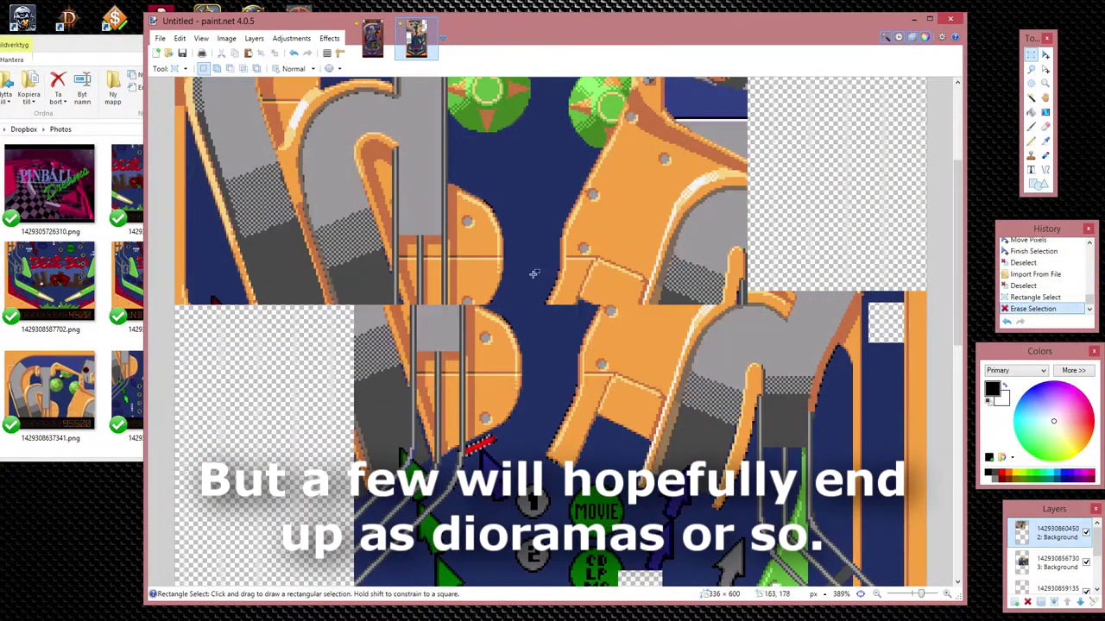
scroll(518, 234, "down", 2)
Move the ramps layer to the top, aligning it just above the lanes
key("m")
key("ctrl+a")
left_click_drag(518, 234, 557, 250)
scroll(556, 251, "up", 3)
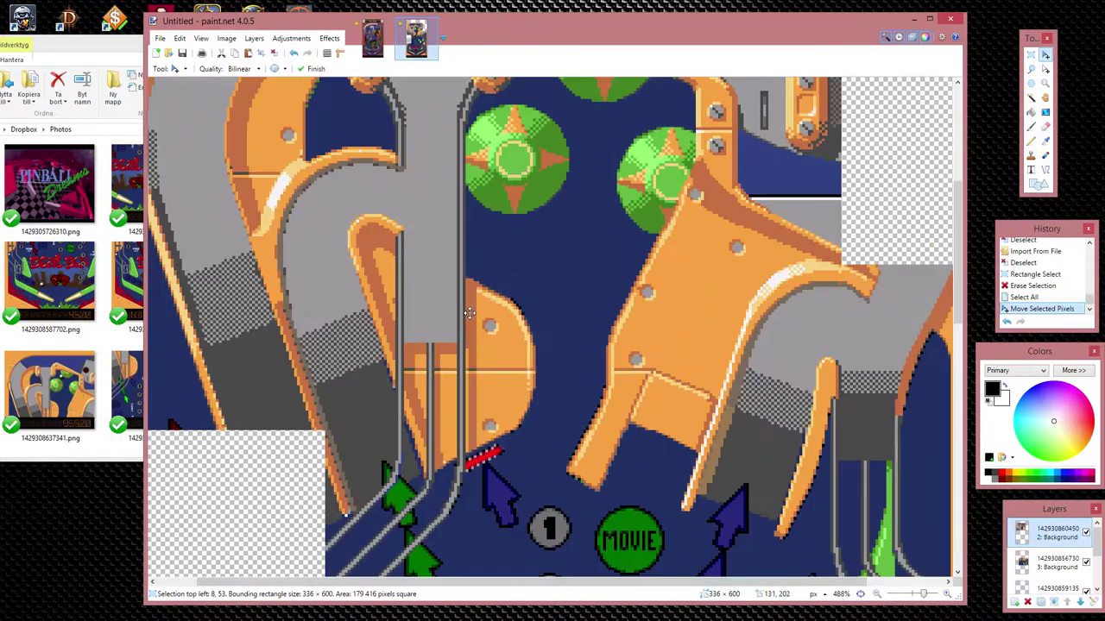
left_click_drag(466, 302, 463, 311)
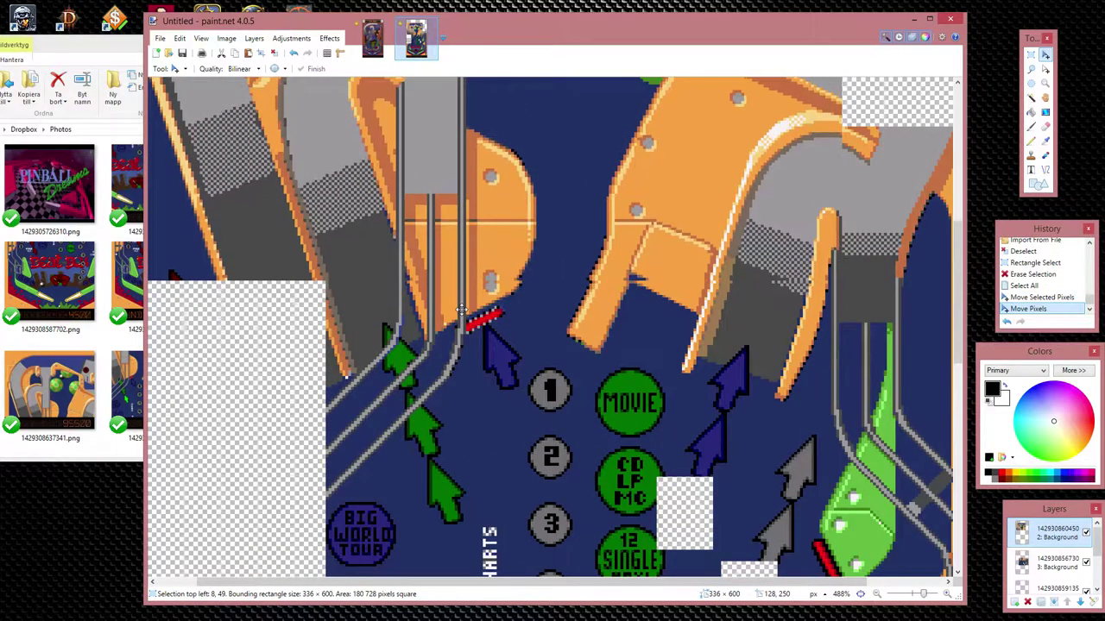
key("Down")
key("Down")
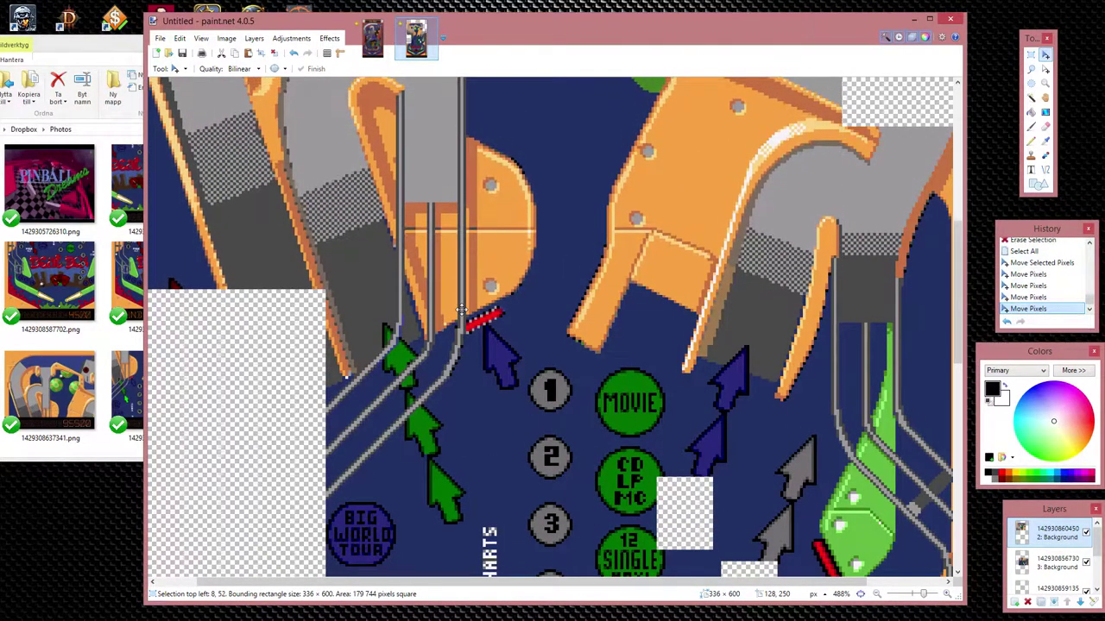
key("ctrl+d")
scroll(523, 359, "down", 2)
scroll(524, 359, "down", 2)
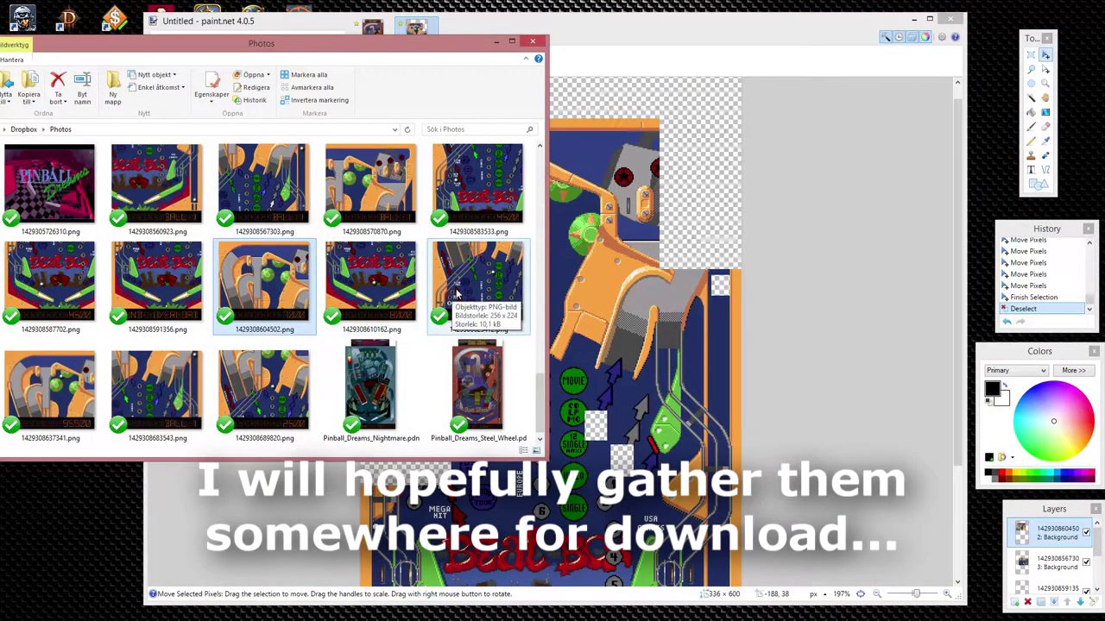
Import the middle playfield screenshot as a layer and erase its dark score band
left_click_drag(477, 285, 559, 318)
scroll(560, 318, "up", 2)
left_click_drag(174, 261, 748, 337)
key("Delete")
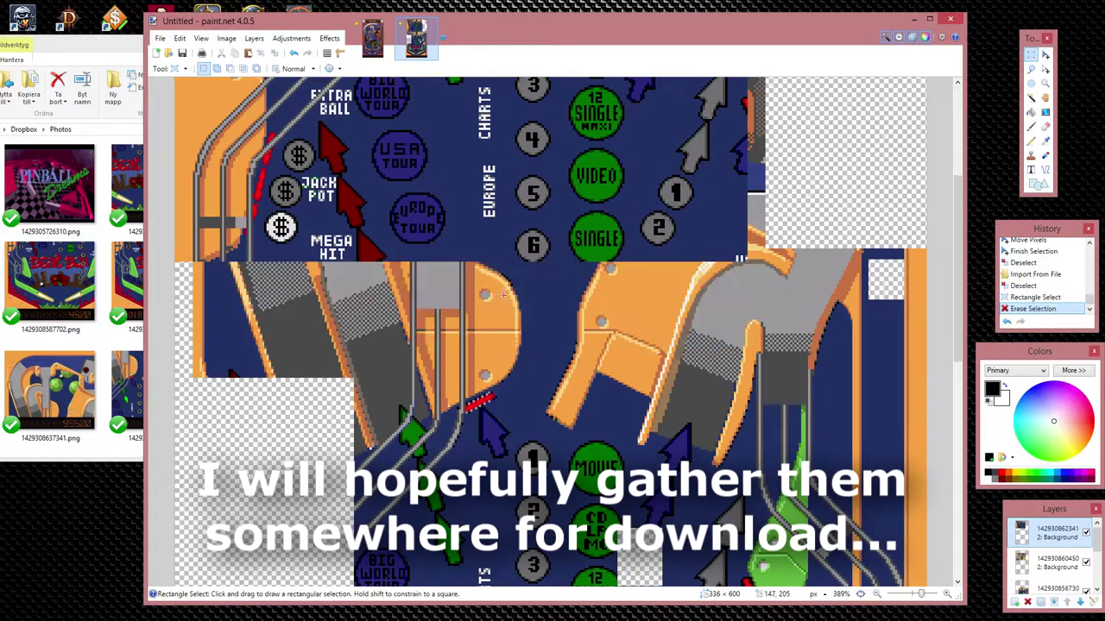
scroll(559, 317, "down", 3)
scroll(552, 284, "up", 3)
left_click_drag(544, 245, 581, 285)
key("Delete")
Erase the small leftover area near MEGA HIT on that layer
scroll(584, 284, "down", 2)
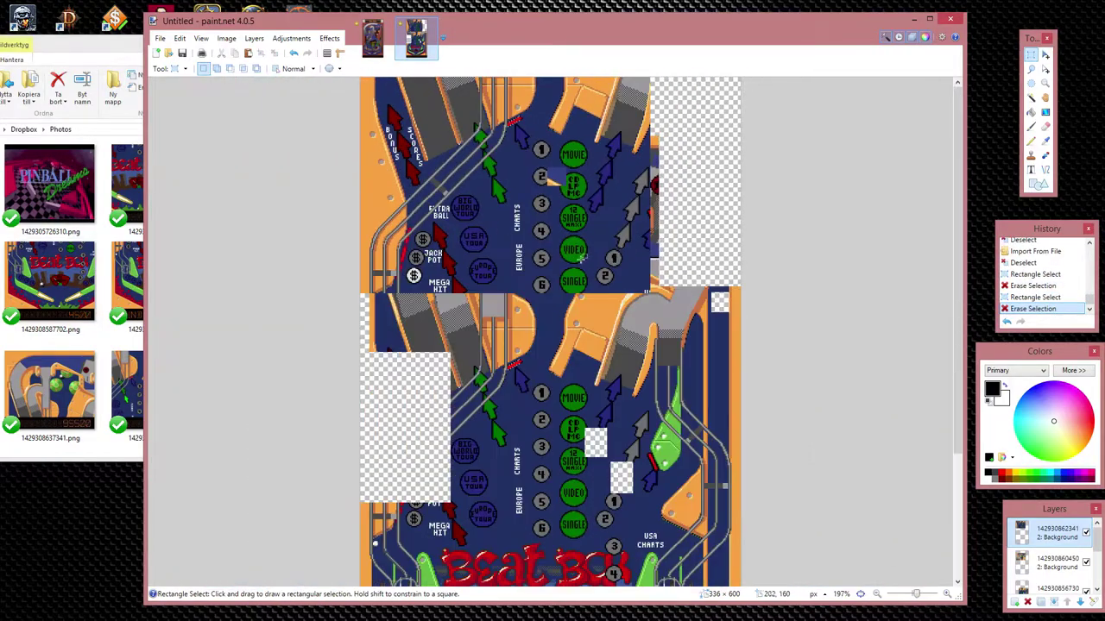
scroll(274, 318, "up", 3)
left_click_drag(195, 264, 261, 320)
key("Delete")
scroll(275, 317, "down", 4)
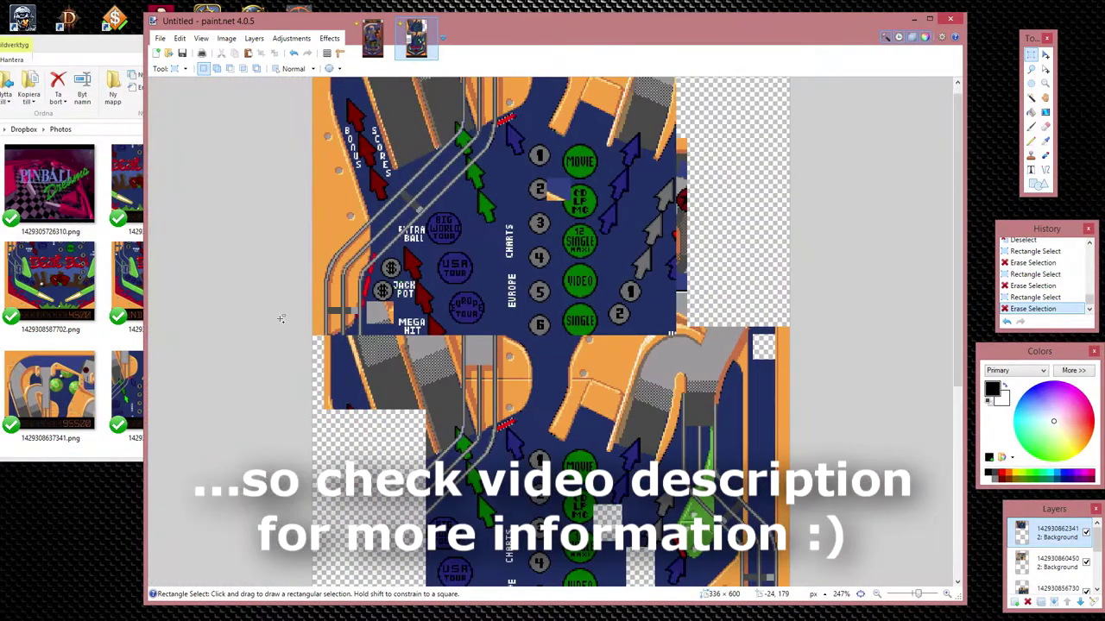
scroll(552, 311, "down", 3)
Shift the middle playfield layer into alignment with the lower table
key("ctrl+a")
key("m")
left_click_drag(535, 284, 552, 314)
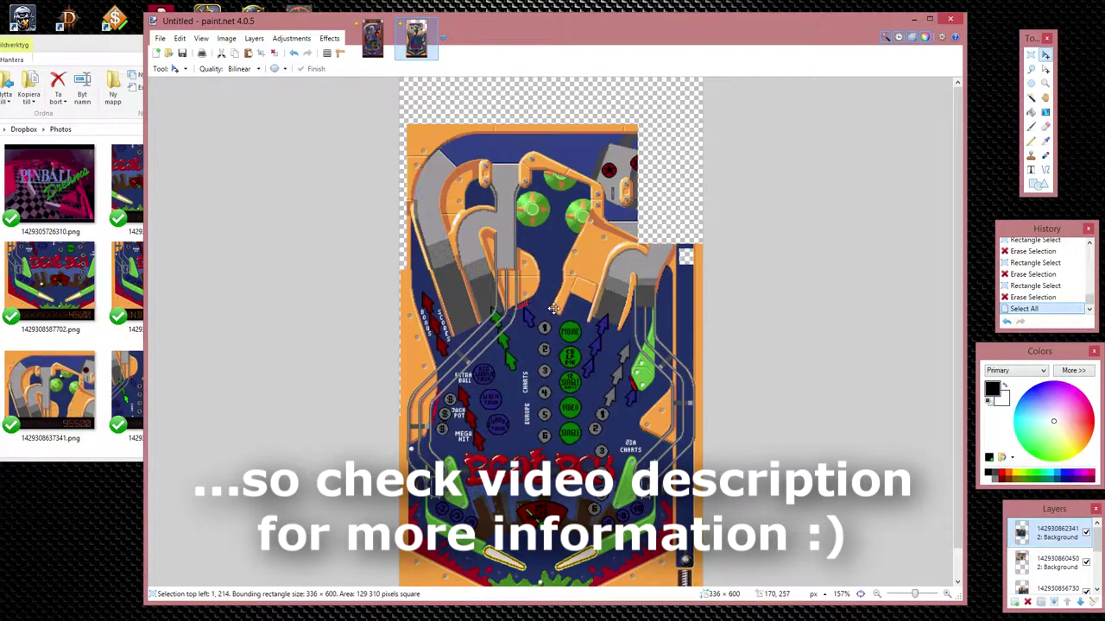
scroll(451, 352, "up", 4)
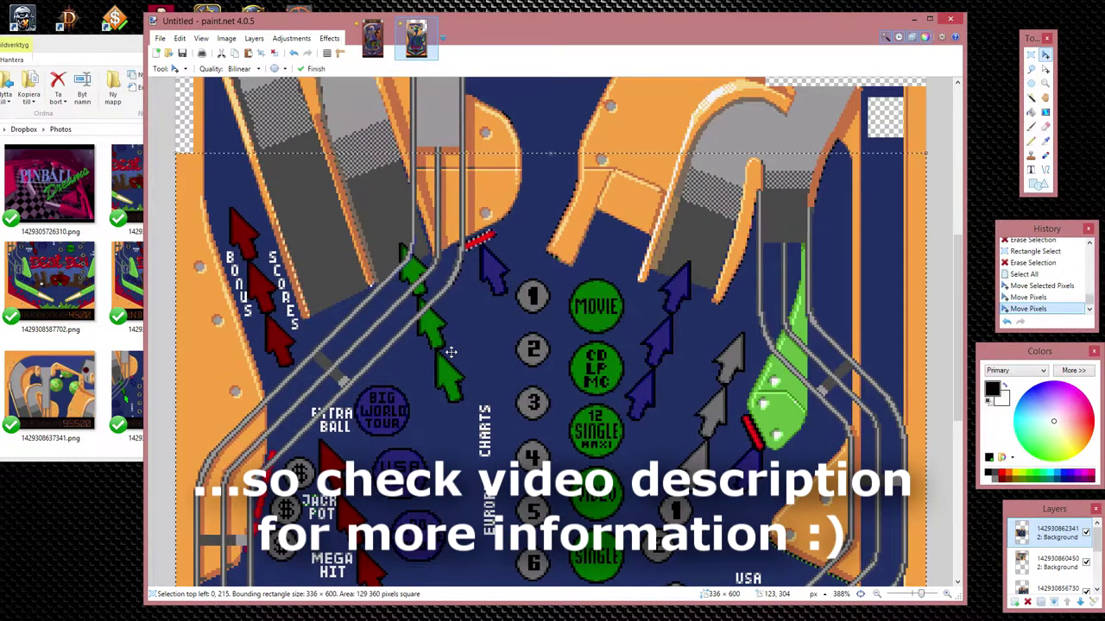
key("ctrl+d")
scroll(448, 358, "down", 4)
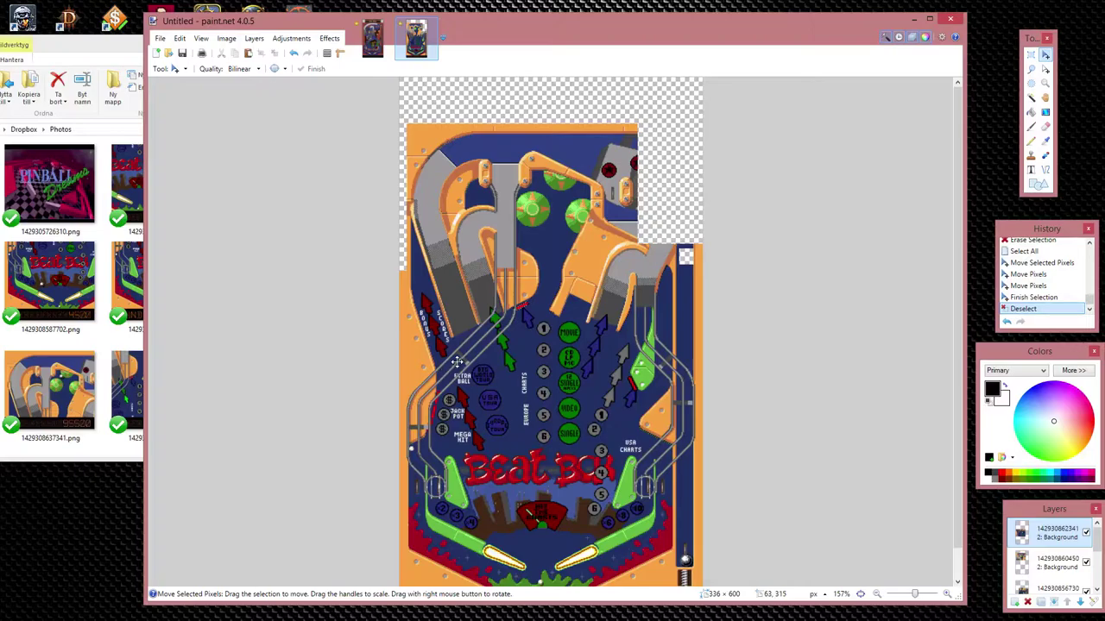
Import the upper playfield screenshot from Photos as a new layer
left_click(104, 50)
left_click_drag(471, 294, 406, 259)
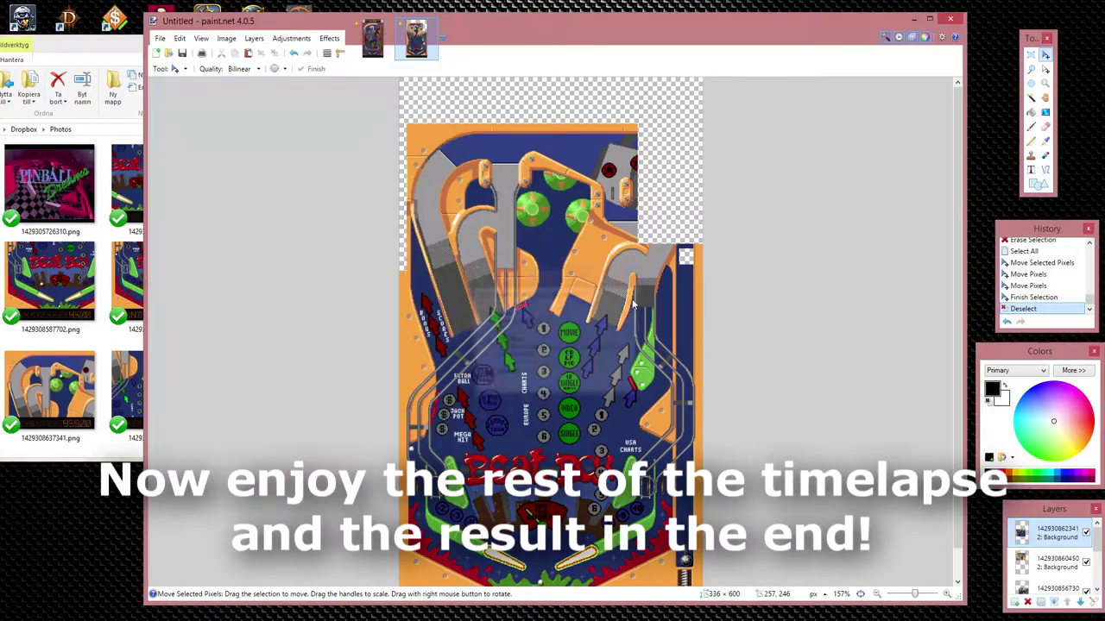
scroll(401, 254, "up", 3)
key("ctrl+d")
Erase the LED display bar from the new layer and move it down into place
left_click_drag(252, 252, 708, 309)
key("Delete")
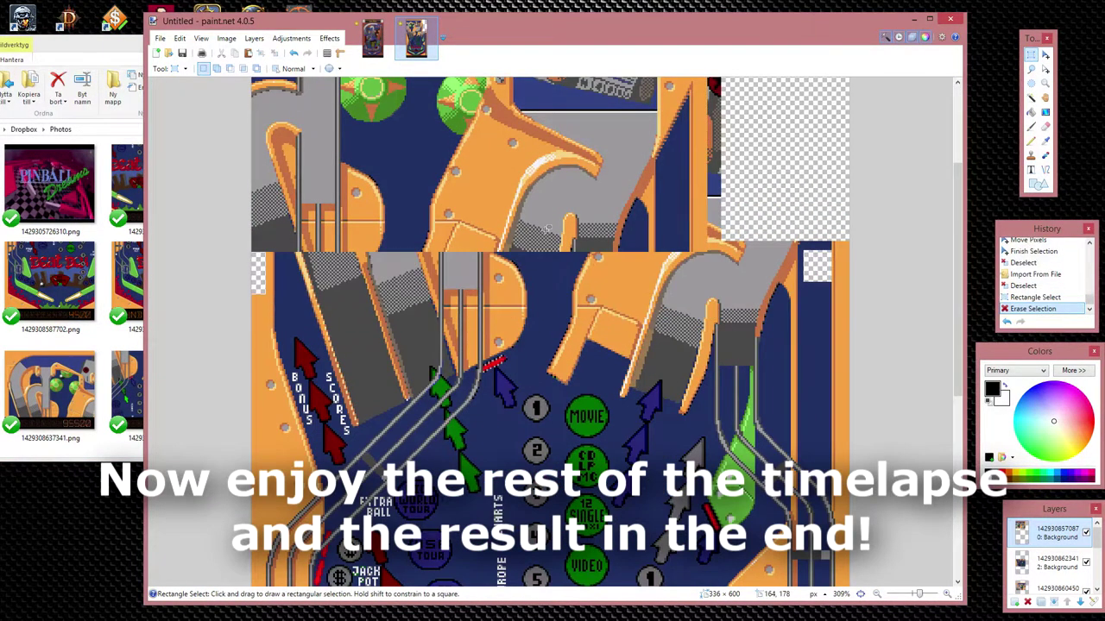
key("ctrl+a")
scroll(401, 255, "down", 2)
left_click_drag(640, 179, 634, 209)
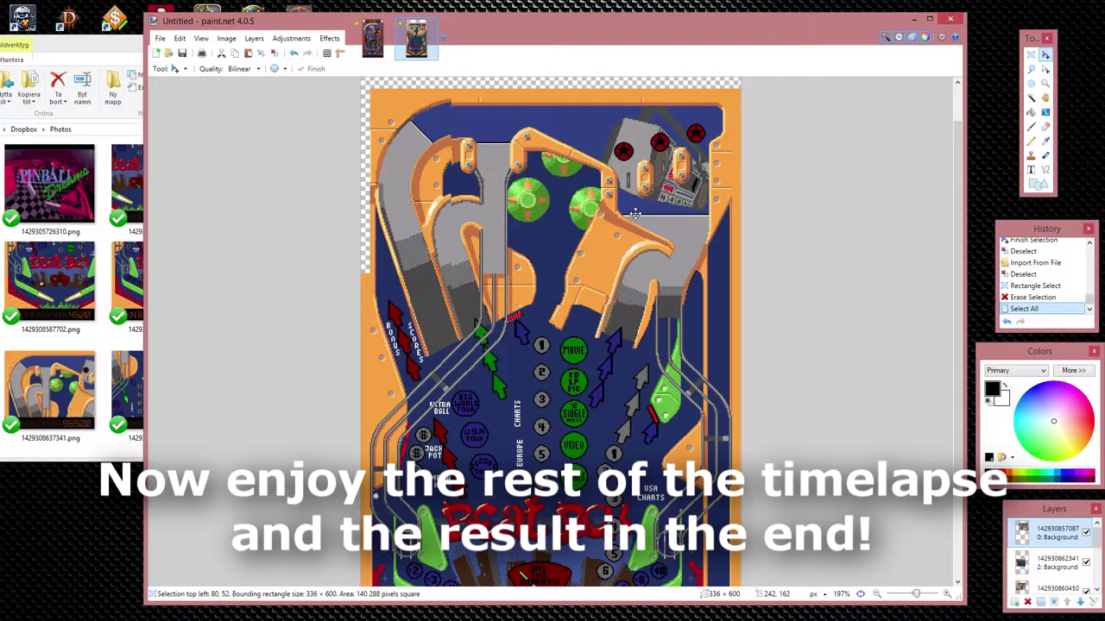
scroll(635, 209, "up", 3)
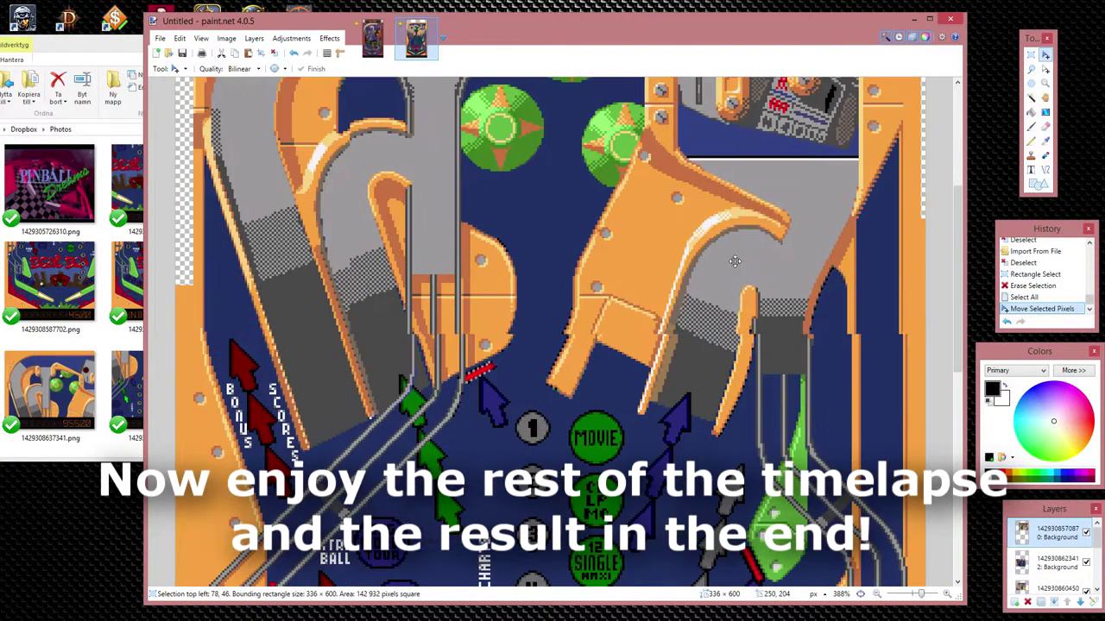
mouse_move(734, 280)
left_mouse_down()
mouse_move(734, 260)
mouse_move(734, 280)
left_mouse_up()
scroll(734, 281, "down", 3)
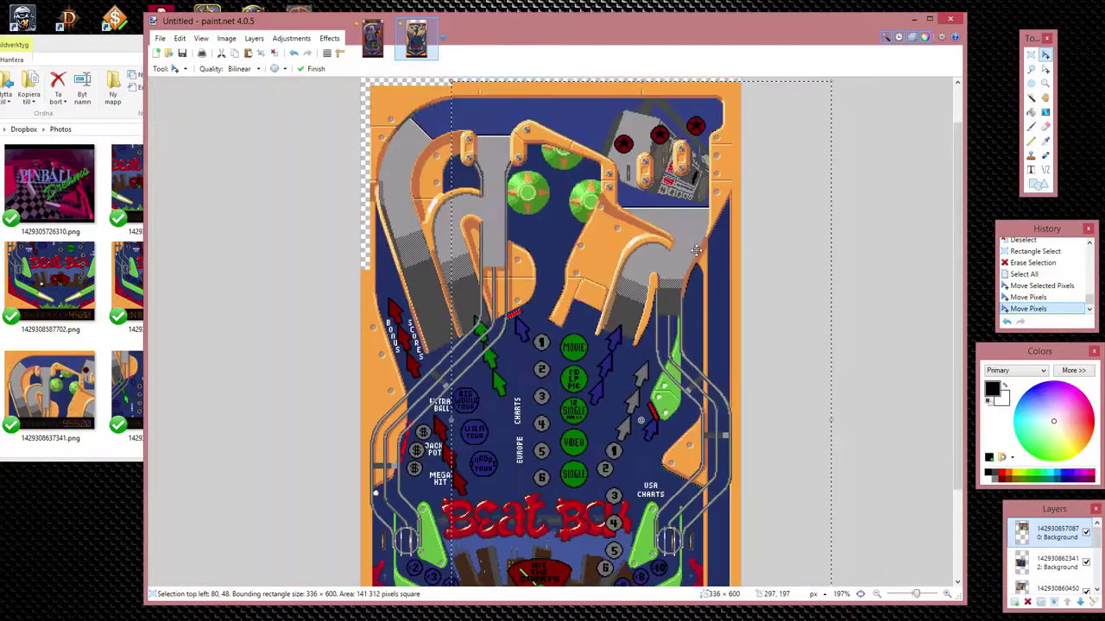
scroll(293, 147, "up", 3)
scroll(294, 147, "up", 2)
scroll(436, 200, "down", 2)
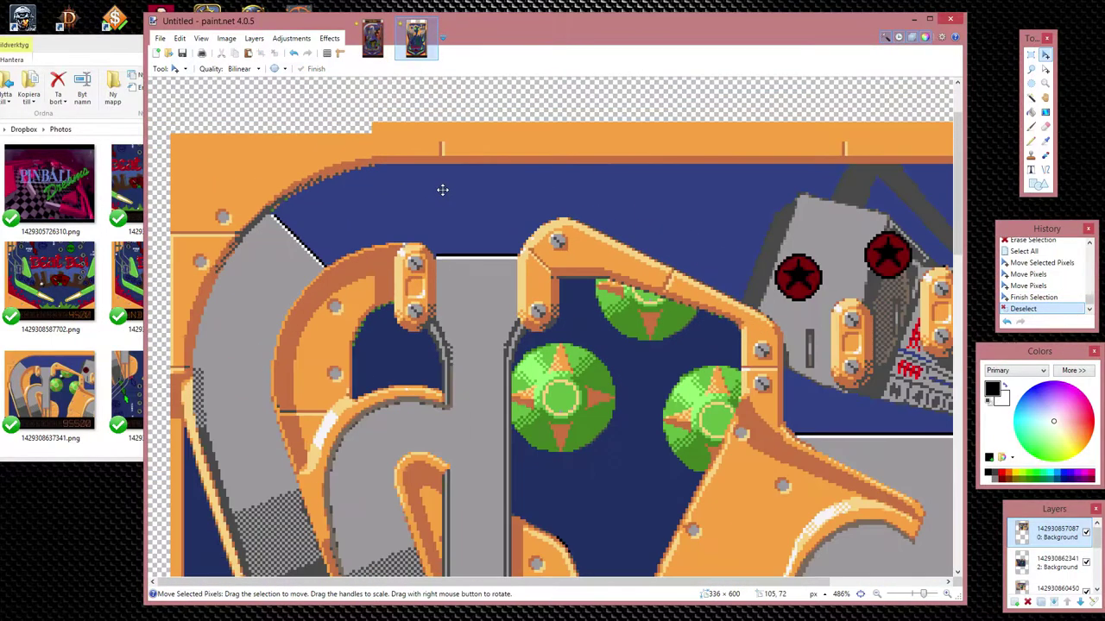
scroll(440, 196, "down", 2)
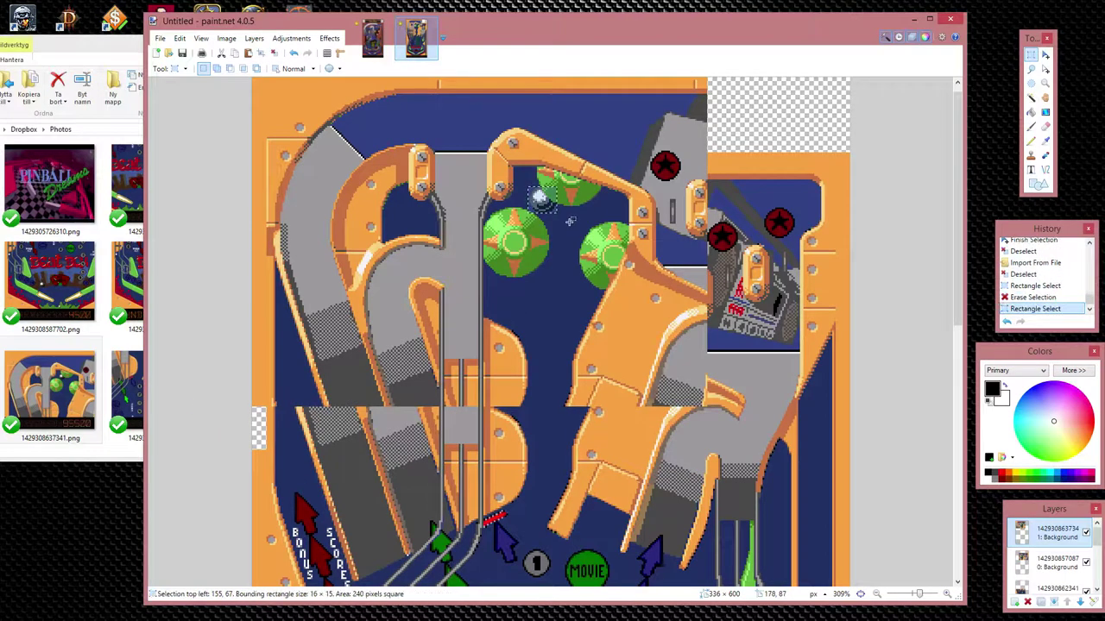
Align the newest top screenshot over the upper ramps and commit its position
key("ctrl+a")
left_click_drag(412, 146, 413, 222)
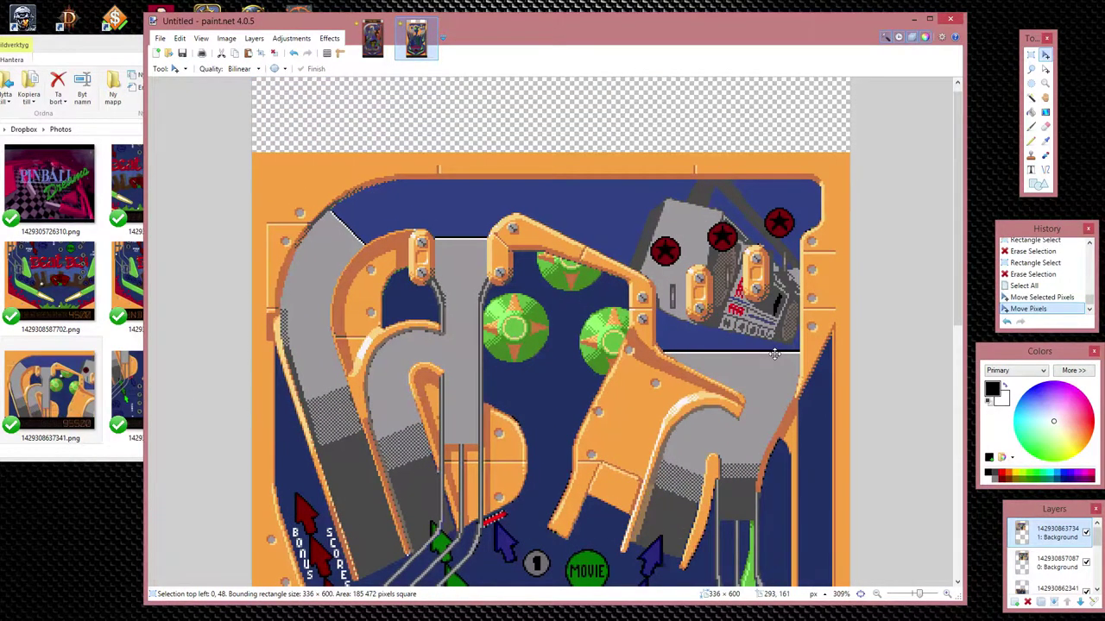
left_click_drag(774, 354, 774, 305)
key("ctrl+d")
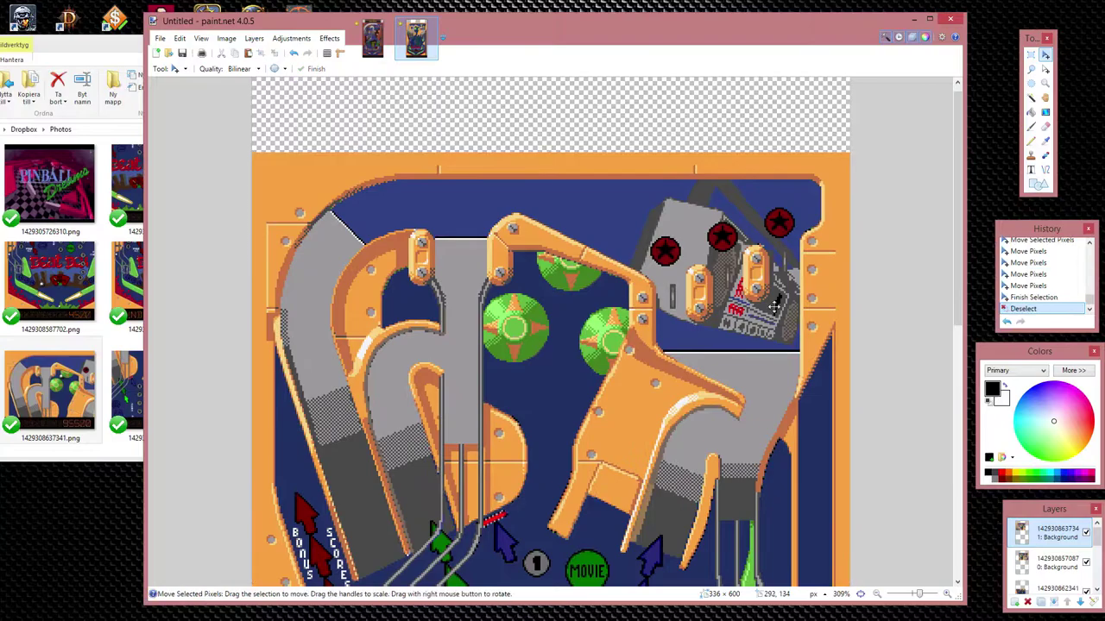
scroll(774, 305, "down", 5)
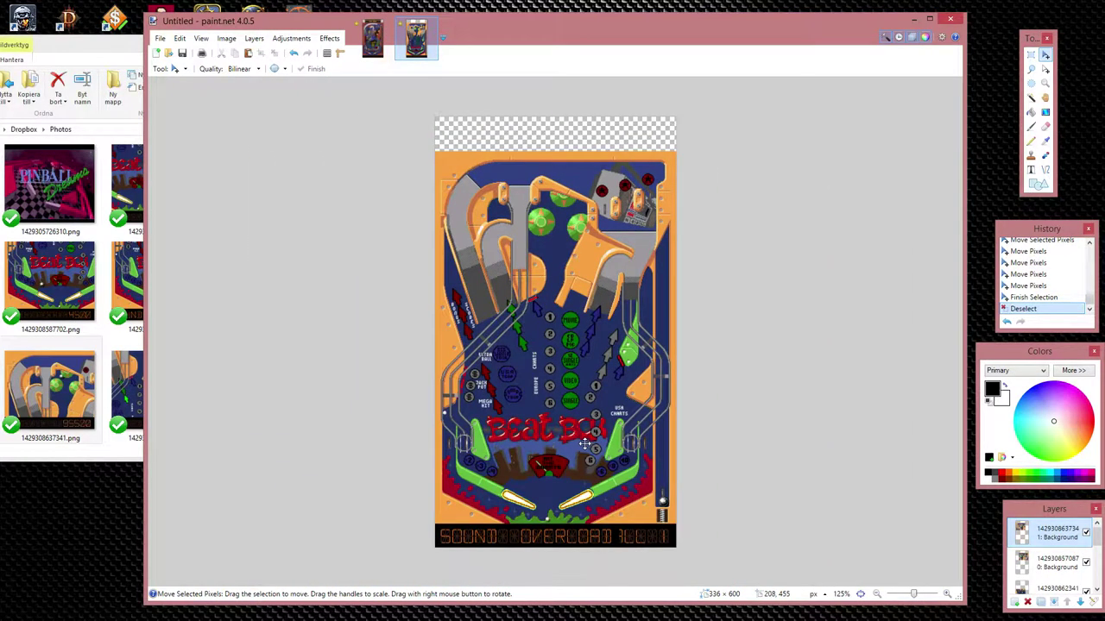
Copy the score display strip from the top screenshot layer onto a new top layer
scroll(567, 503, "up", 3)
scroll(437, 525, "up", 1)
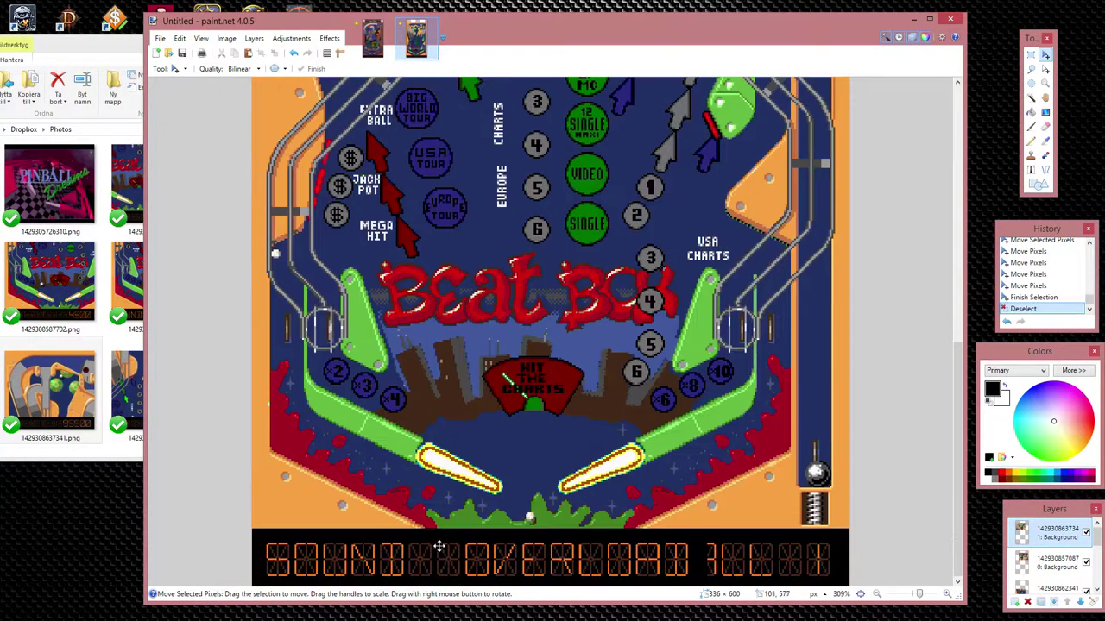
left_click(1041, 532)
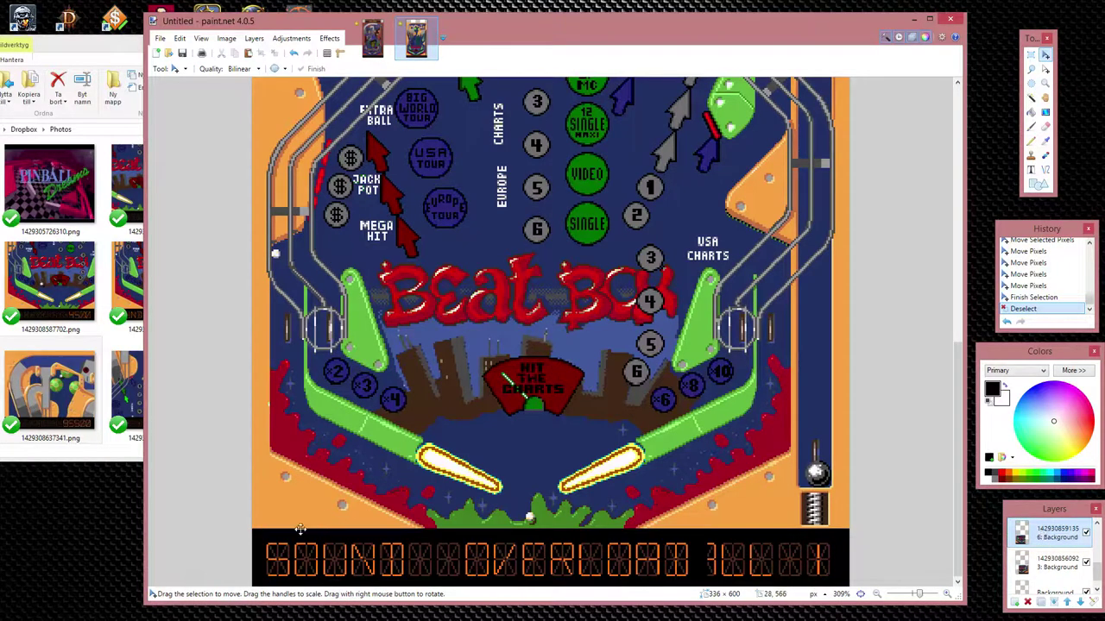
left_click_drag(262, 540, 837, 583)
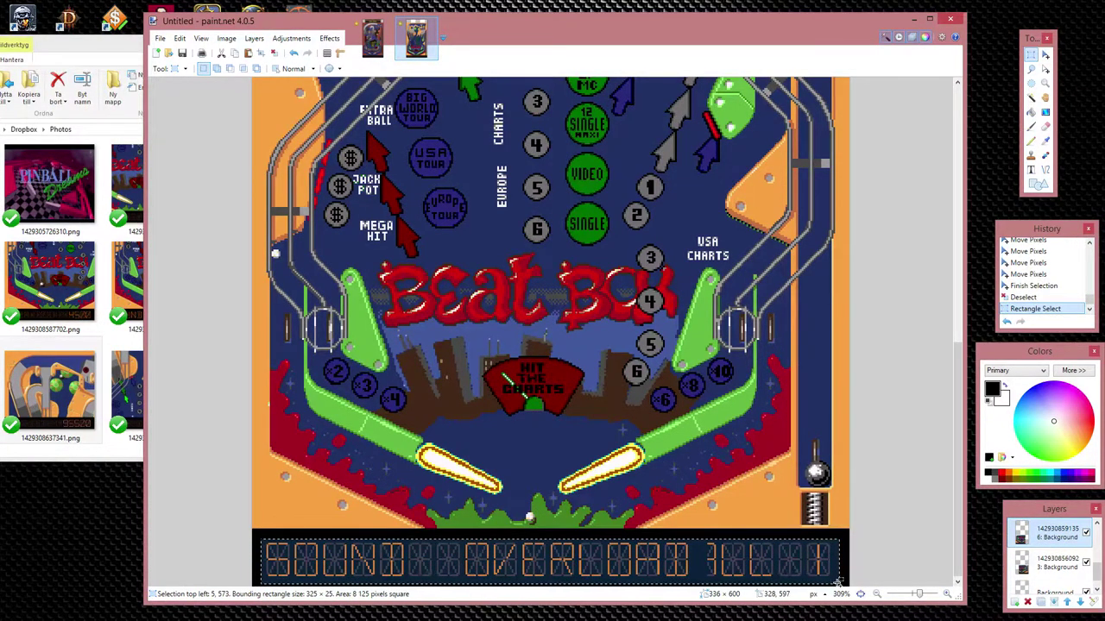
key("ctrl+shift+n")
left_click(1070, 602)
left_click(1070, 603)
left_click(1070, 602)
left_click(1070, 602)
left_click(1070, 603)
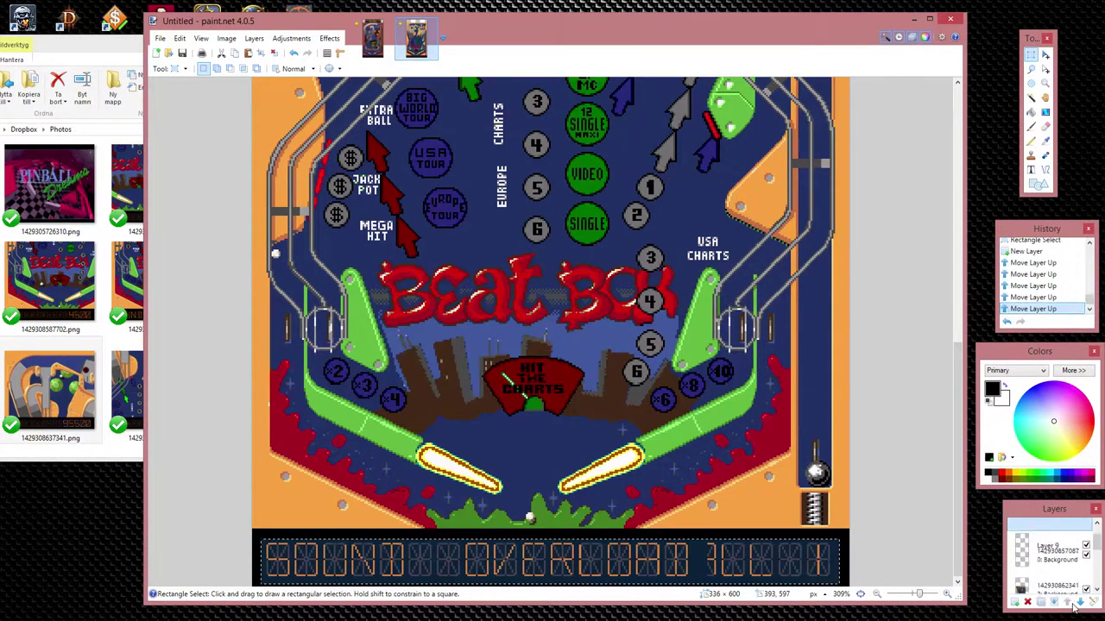
key("ctrl+d")
key("ctrl+v")
key("ctrl+d")
Paste copies of an unlit character cell over two of the display's score characters
scroll(382, 459, "up", 3)
scroll(259, 530, "down", 2)
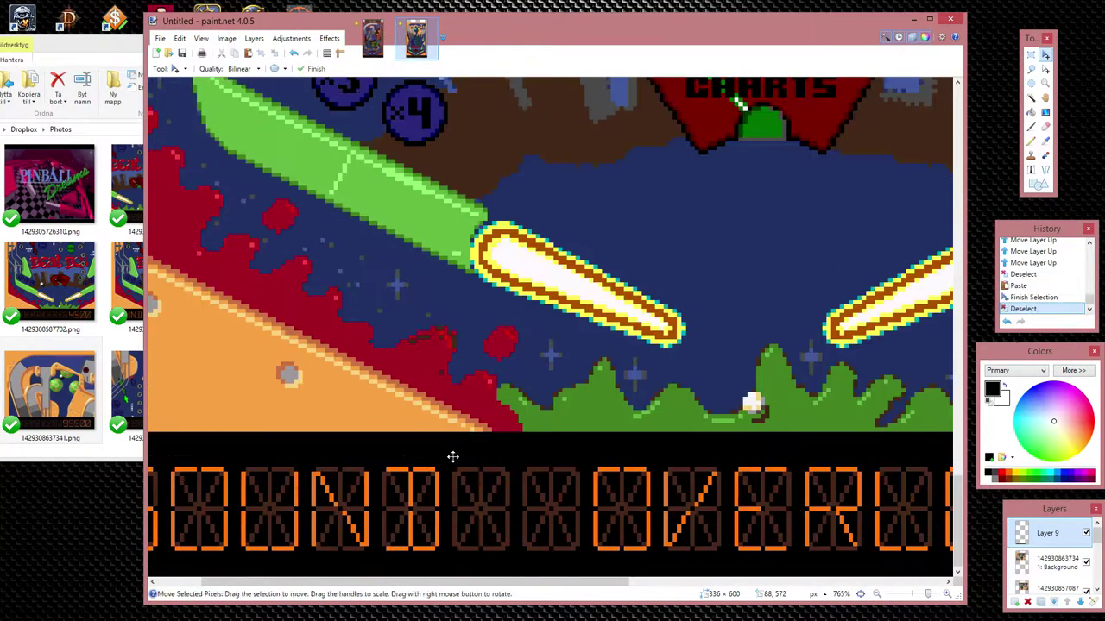
left_click_drag(444, 460, 584, 554)
scroll(421, 541, "down", 3)
key("ctrl+v")
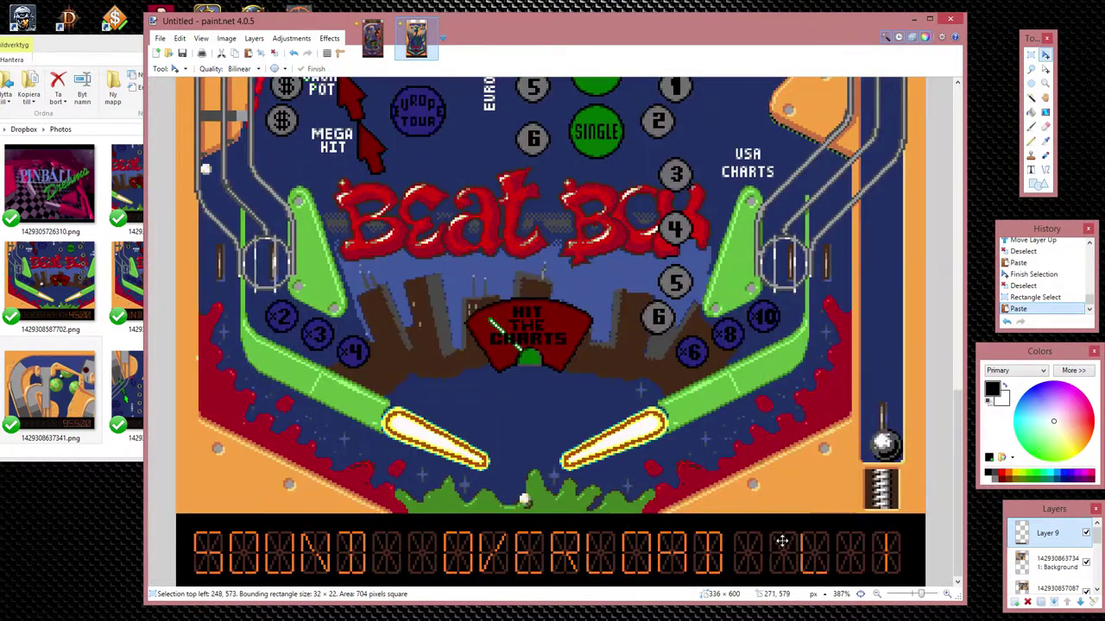
scroll(781, 541, "up", 3)
left_click_drag(838, 510, 836, 513)
key("ctrl+d")
key("ctrl+v")
mouse_move(772, 493)
left_mouse_down()
mouse_move(850, 488)
mouse_move(833, 496)
left_mouse_up()
scroll(777, 504, "down", 3)
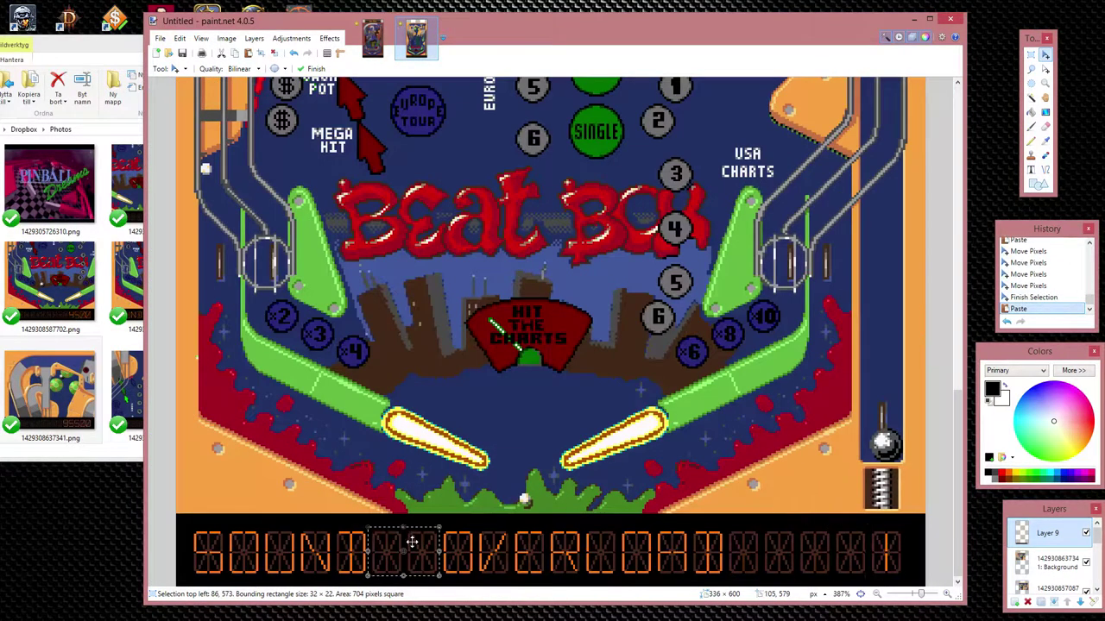
key("ctrl+d")
Paste the display strip again and shift it two pixels right
scroll(863, 518, "up", 3)
scroll(895, 449, "up", 2)
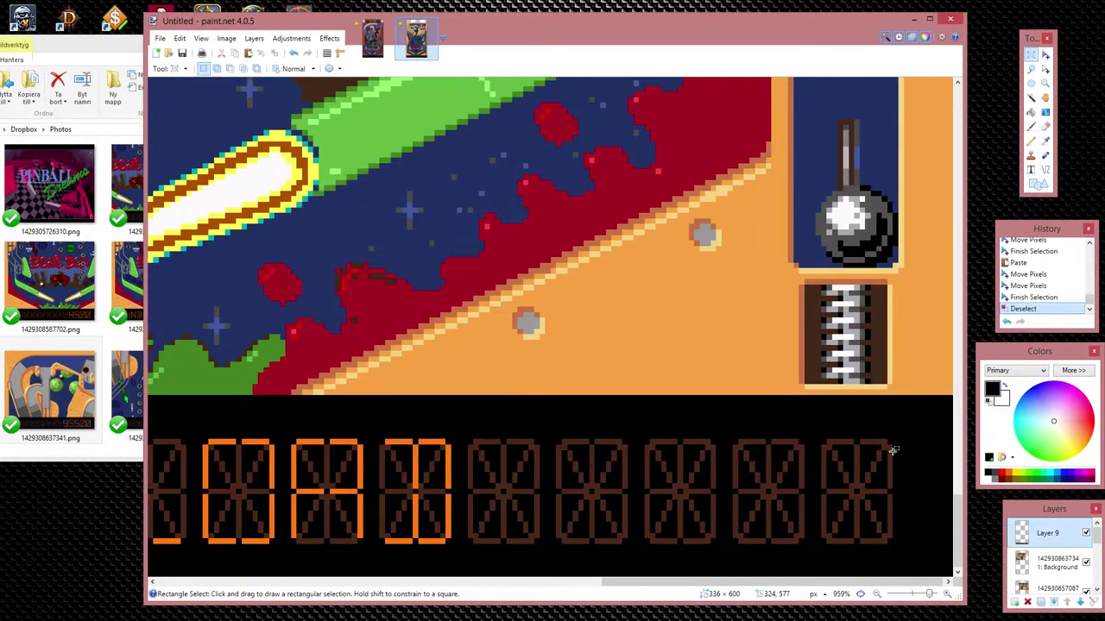
left_click_drag(949, 491, 949, 490)
scroll(166, 450, "left", 5)
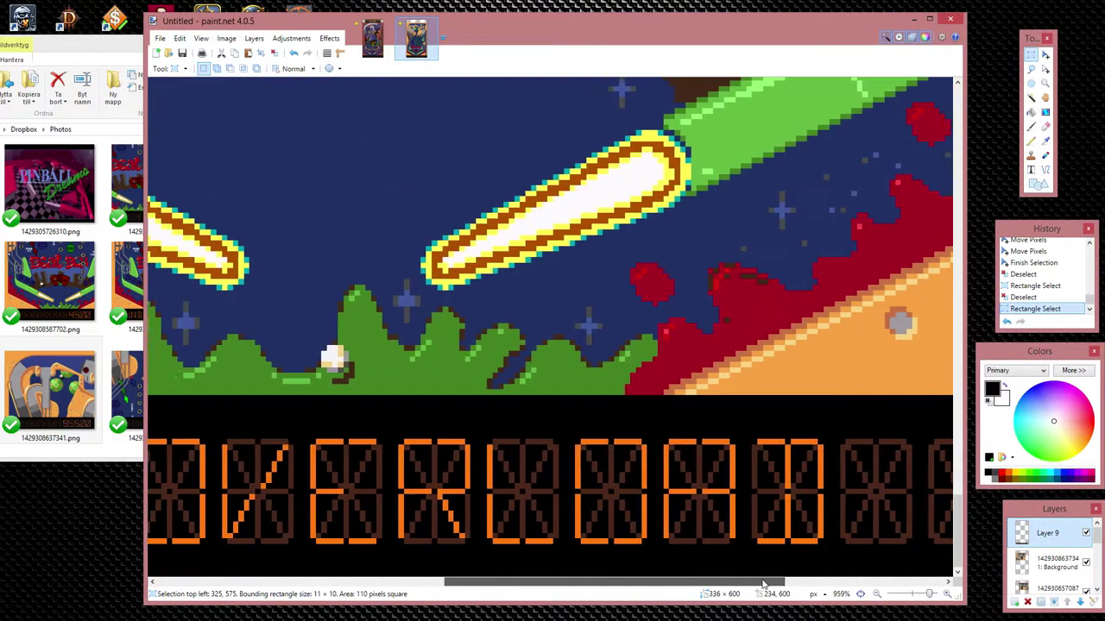
scroll(166, 450, "left", 5)
scroll(166, 450, "left", 5)
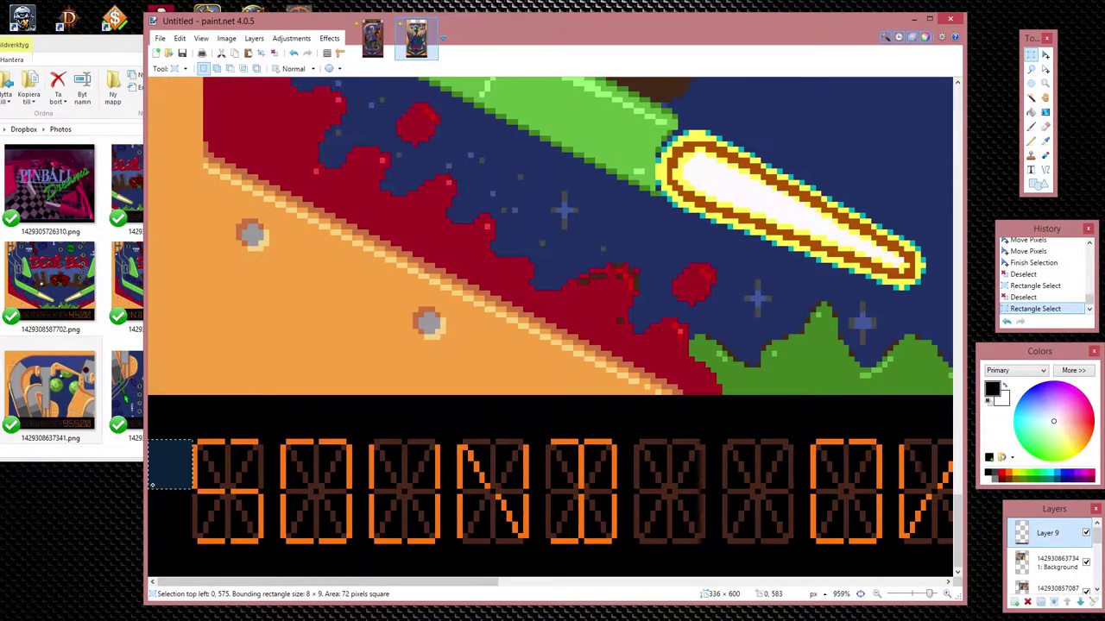
scroll(196, 422, "down", 2)
left_click_drag(458, 581, 742, 576)
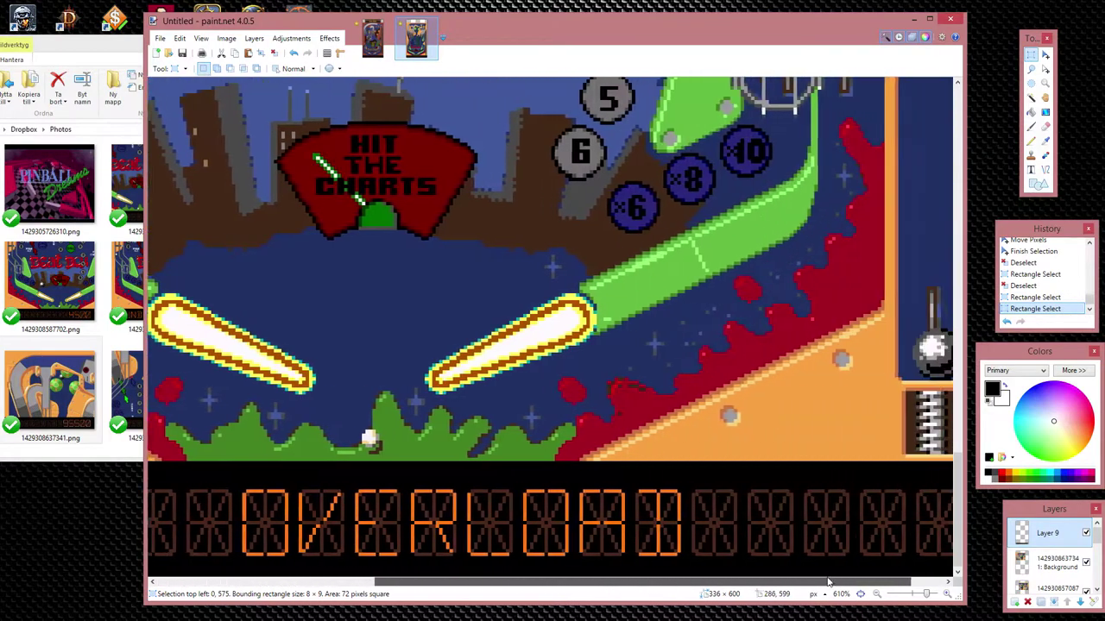
scroll(169, 504, "down", 1)
scroll(169, 504, "down", 1)
key("ctrl+v")
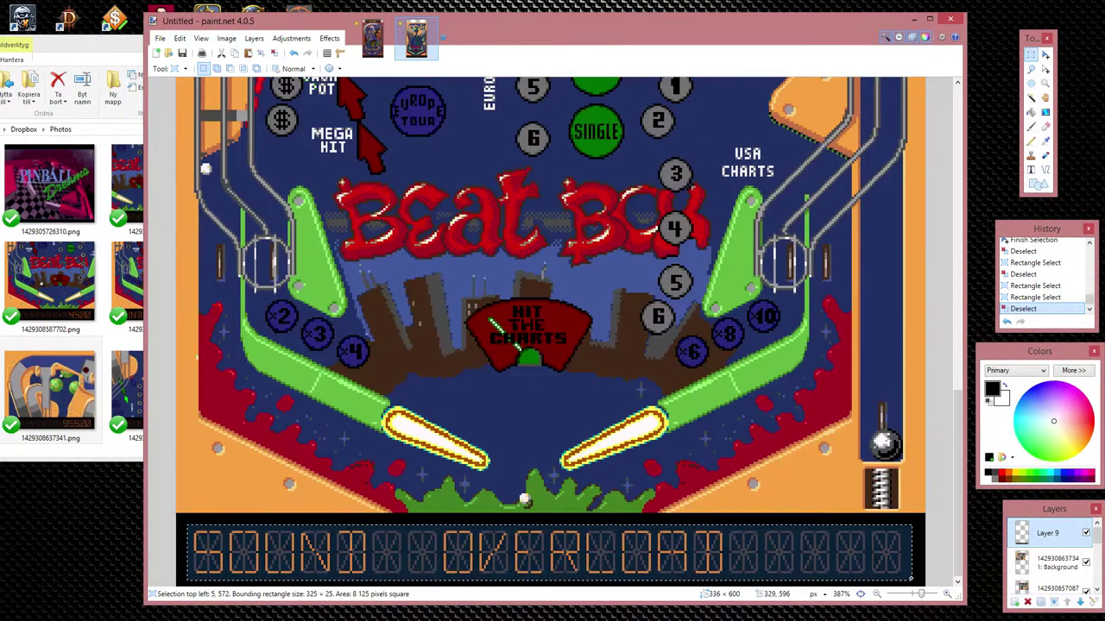
key("Right")
key("Right")
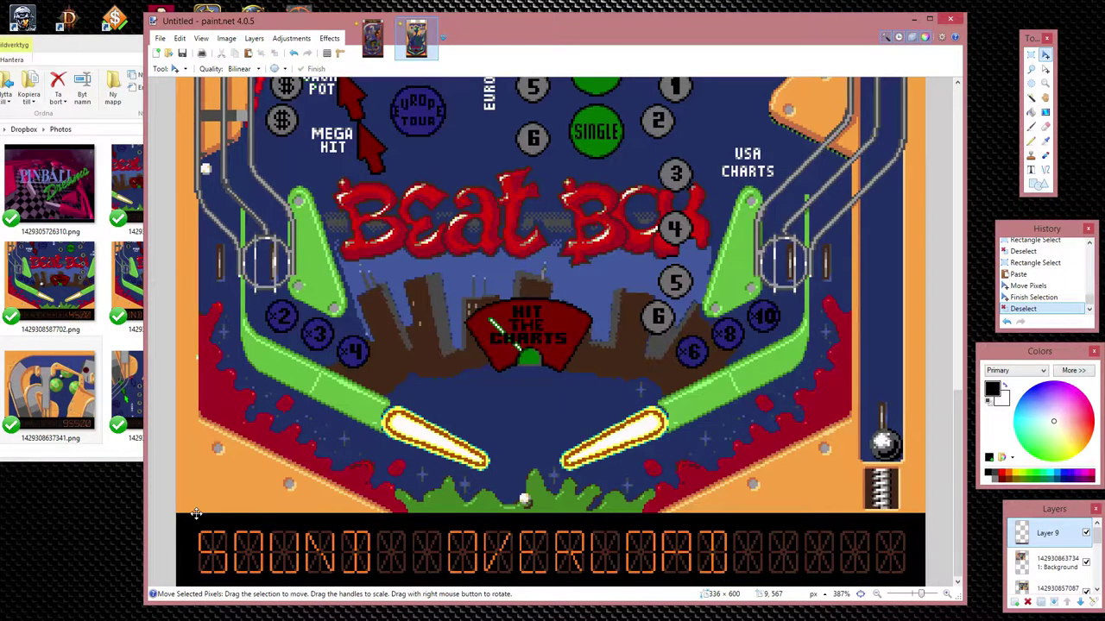
Copy the SOUND OVERLOAD LED lettering and shift it right toward the display's centre
scroll(198, 526, "down", 1)
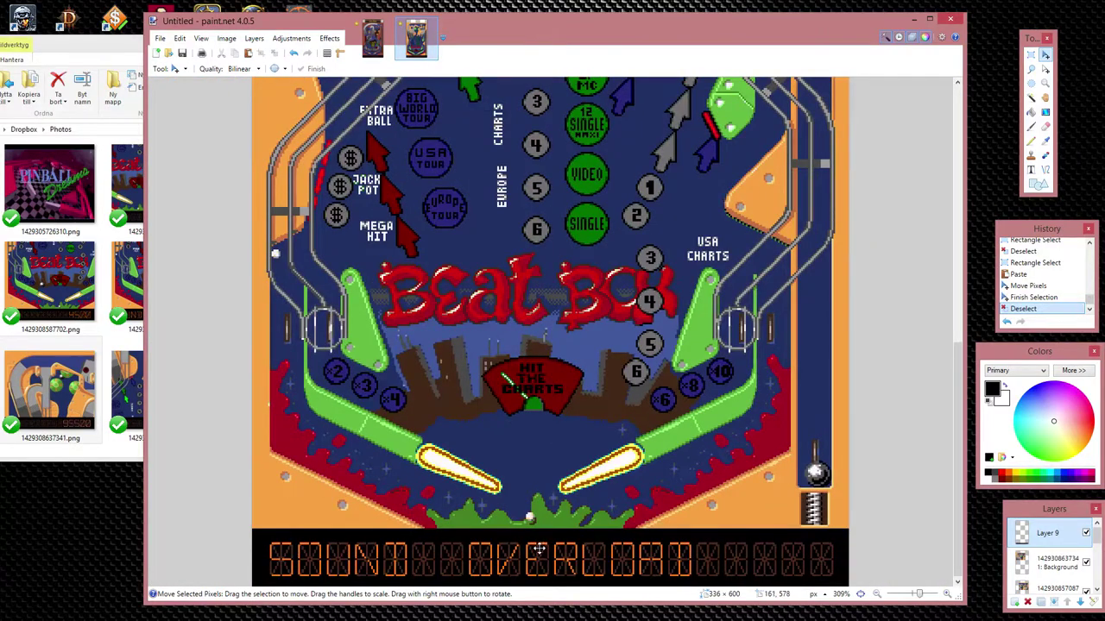
scroll(582, 552, "up", 2)
key("s")
left_click_drag(397, 500, 808, 569)
key("ctrl+v")
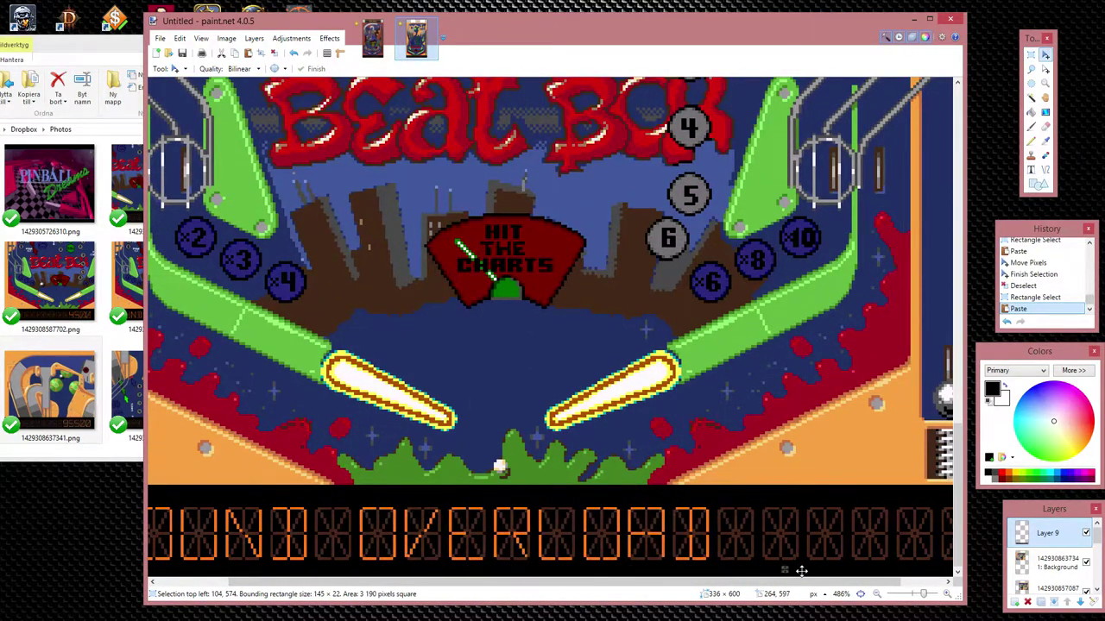
key("ctrl+d")
scroll(352, 528, "down", 2)
left_click_drag(266, 540, 667, 579)
key("ctrl+c")
key("ctrl+v")
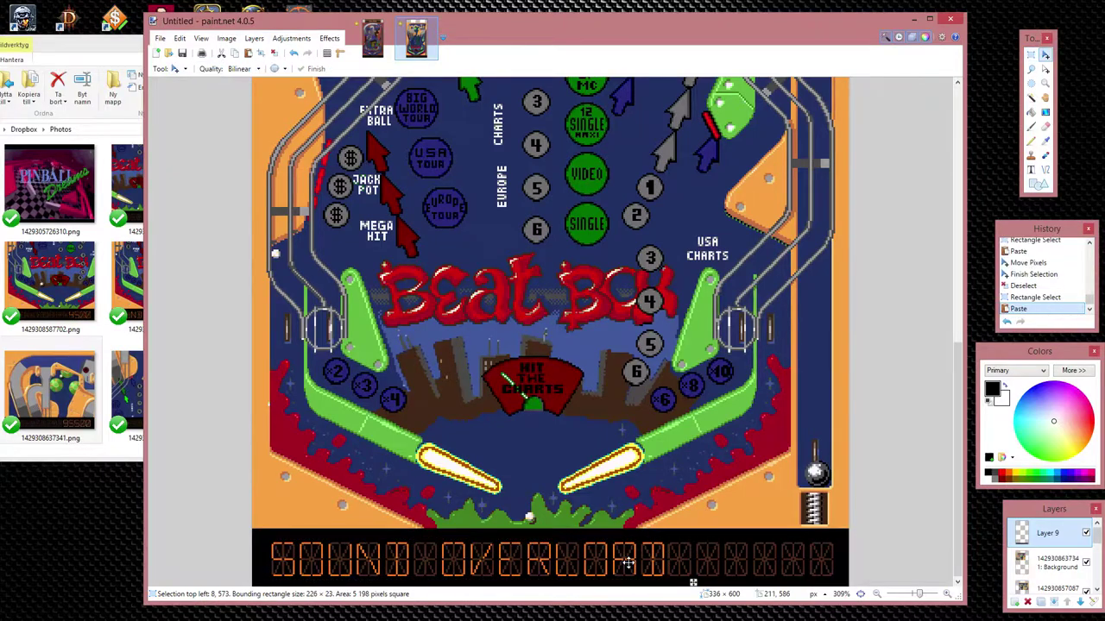
left_click_drag(551, 563, 637, 563)
Fill the display's right end with a pasted pair of blank digits
scroll(732, 524, "up", 4)
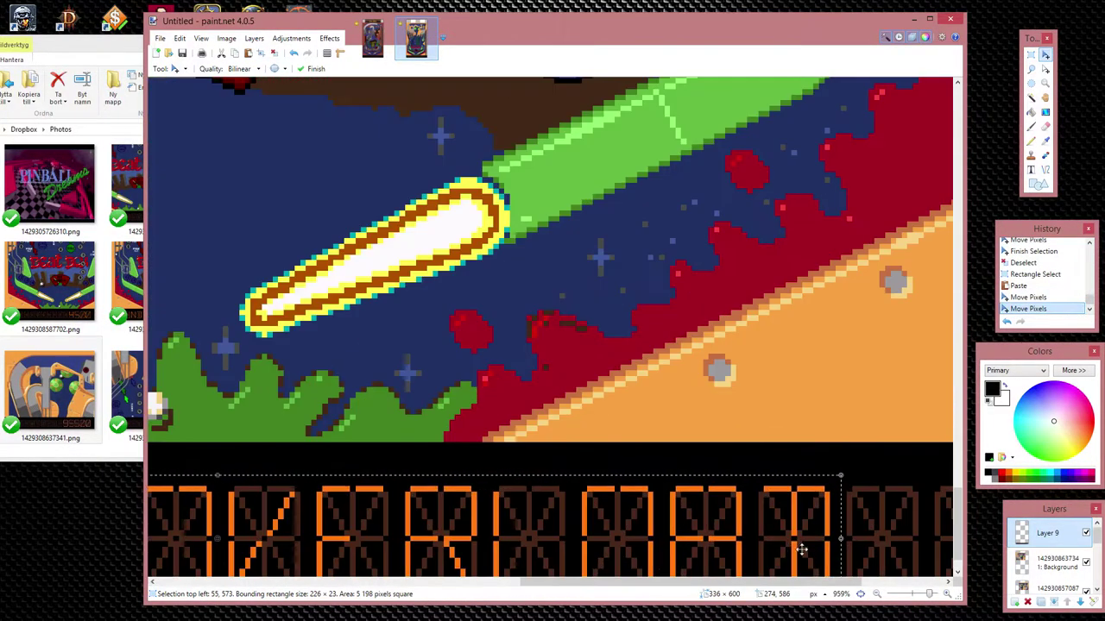
scroll(732, 523, "down", 3)
key("ctrl+d")
left_click_drag(801, 526, 914, 580)
key("ctrl+v")
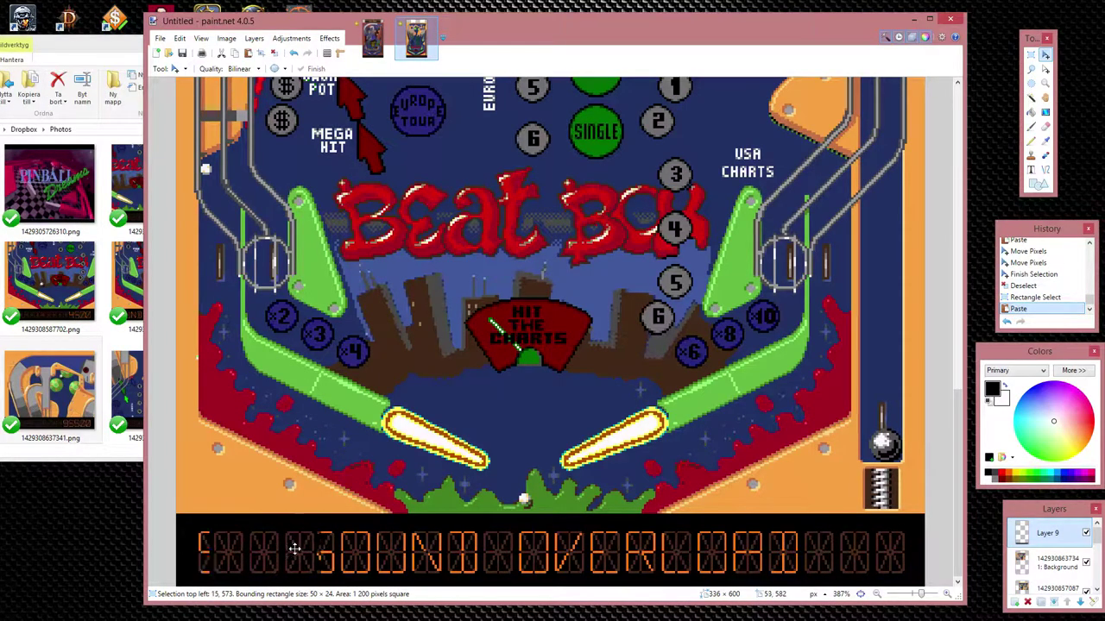
left_click_drag(294, 549, 872, 547)
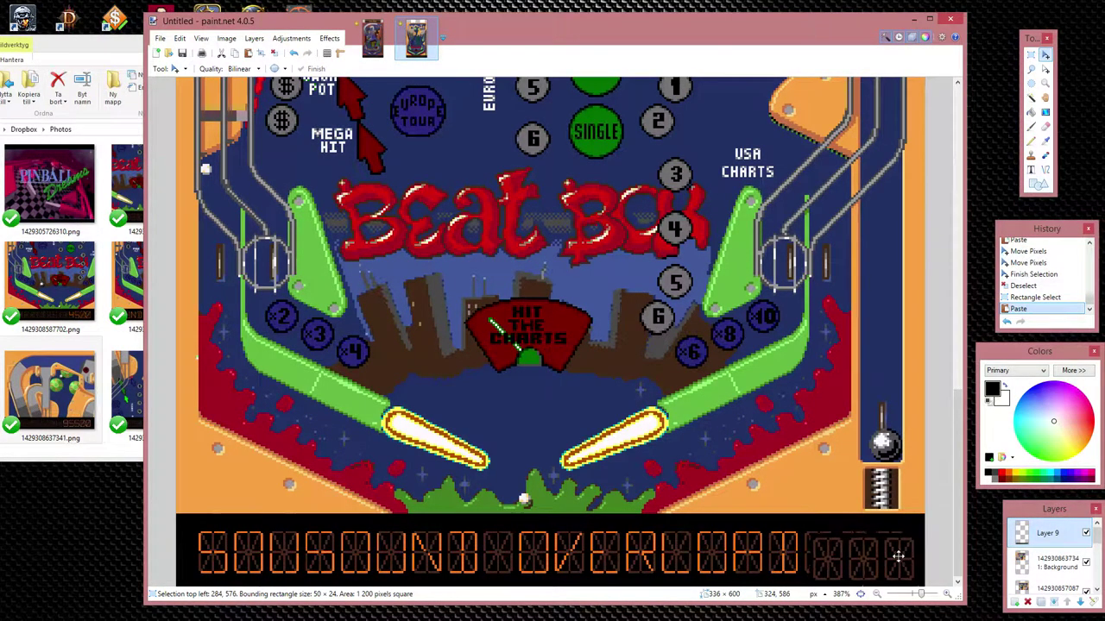
key("ctrl+d")
Cover the display's left end with copies of the two rightmost blank digits
scroll(718, 446, "up", 4)
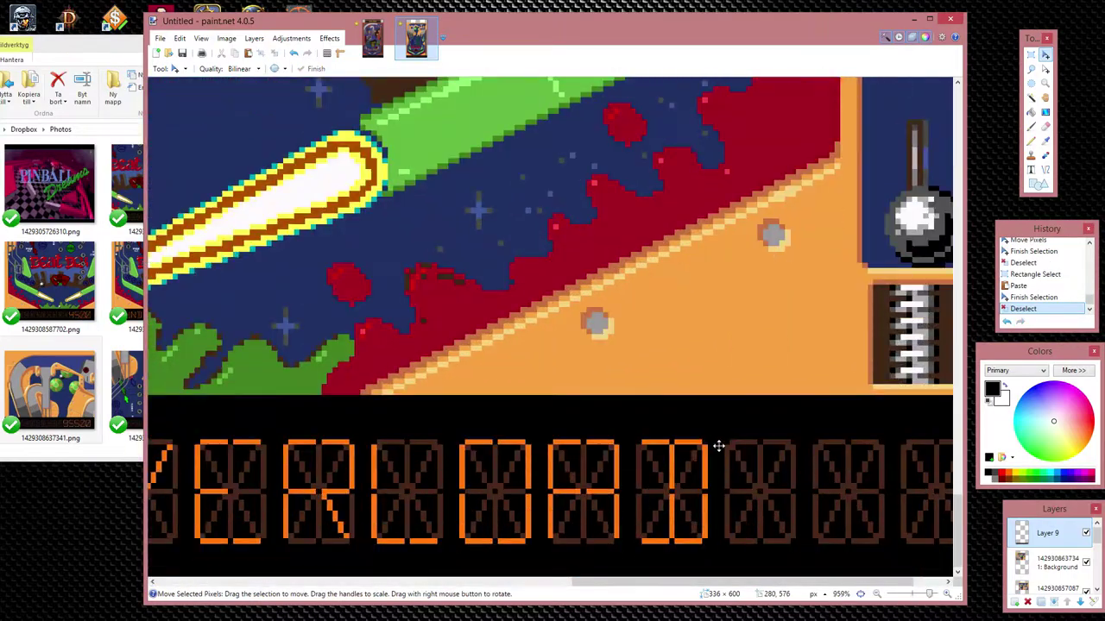
key("s")
left_click_drag(715, 435, 894, 553)
key("ctrl+d")
scroll(261, 540, "down", 5)
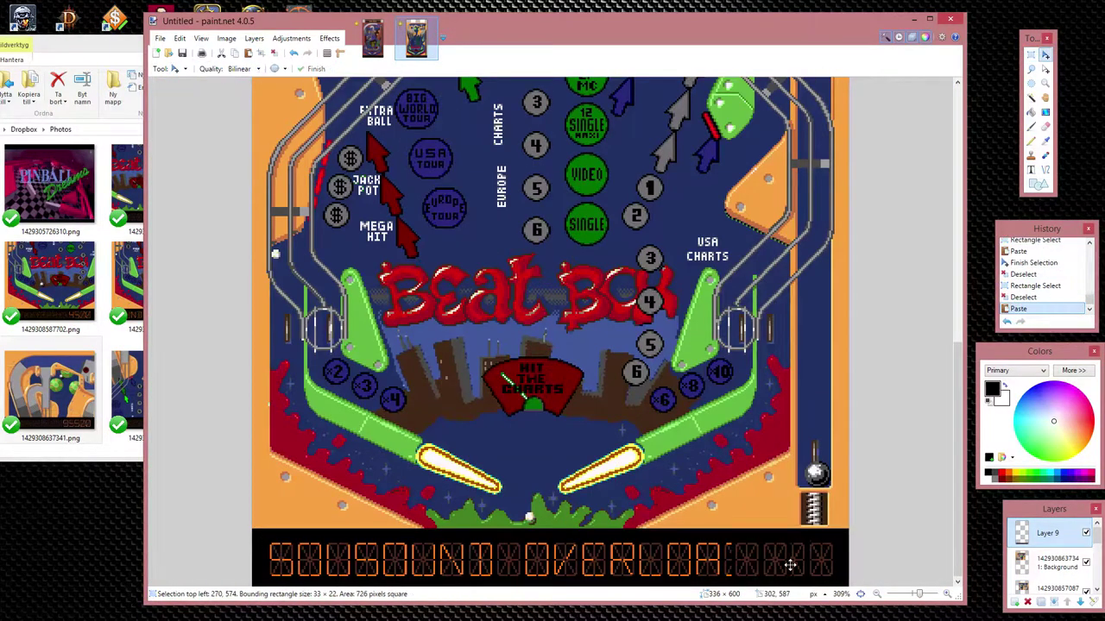
scroll(247, 457, "up", 5)
mouse_move(247, 457)
left_mouse_down()
mouse_move(257, 458)
mouse_move(244, 433)
left_mouse_up()
key("ctrl+d")
key("ctrl+v")
key("ctrl+d")
Scroll back up and bring the Photos screenshot folder to the front
scroll(386, 452, "down", 3)
scroll(392, 456, "down", 3)
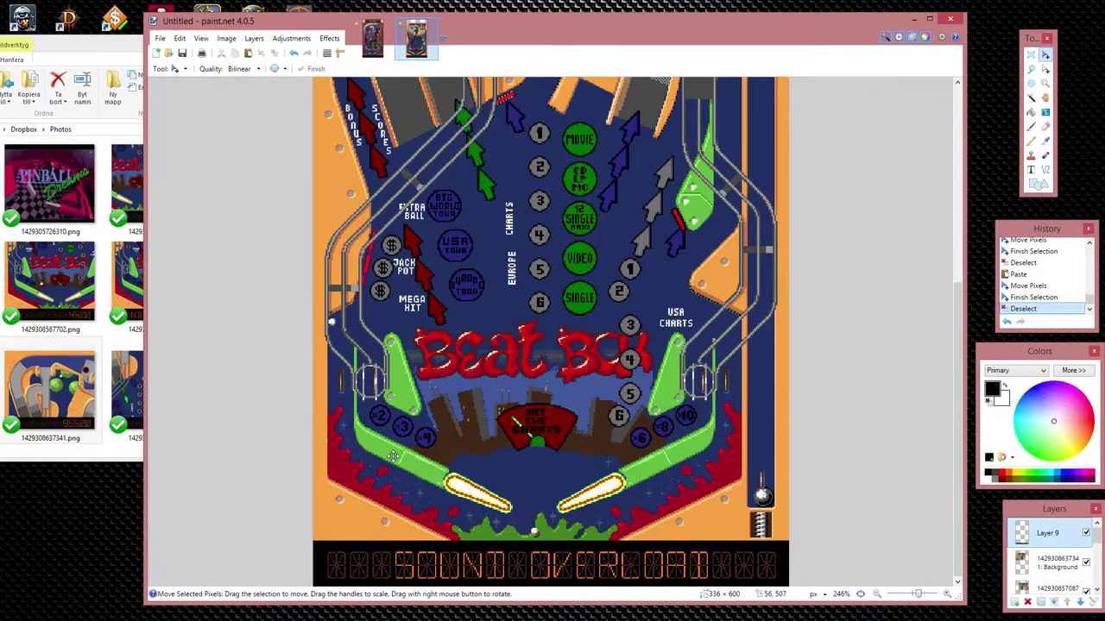
scroll(557, 503, "up", 1)
scroll(558, 503, "down", 1)
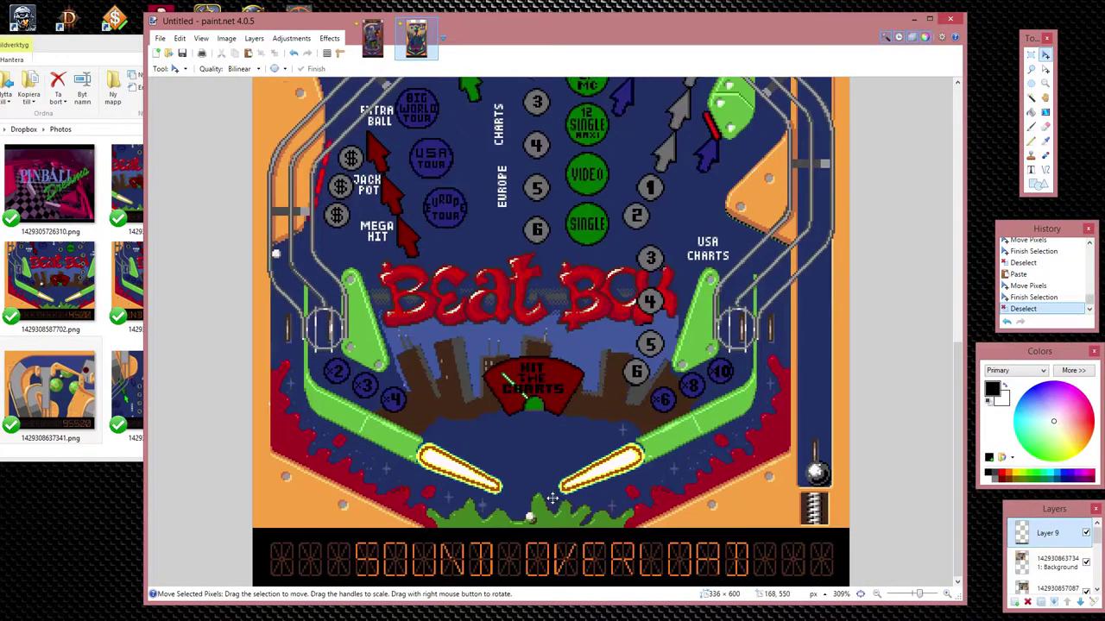
scroll(552, 498, "up", 2)
scroll(554, 441, "up", 2)
scroll(556, 442, "up", 2)
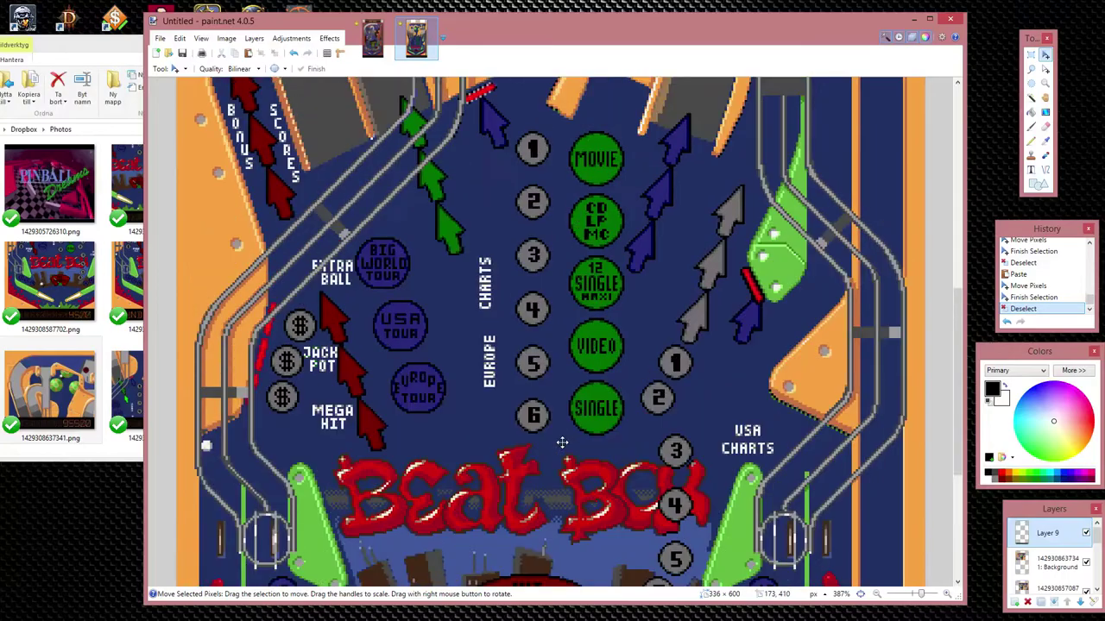
scroll(559, 442, "up", 3)
scroll(561, 442, "up", 2)
scroll(561, 442, "up", 2)
scroll(557, 427, "up", 2)
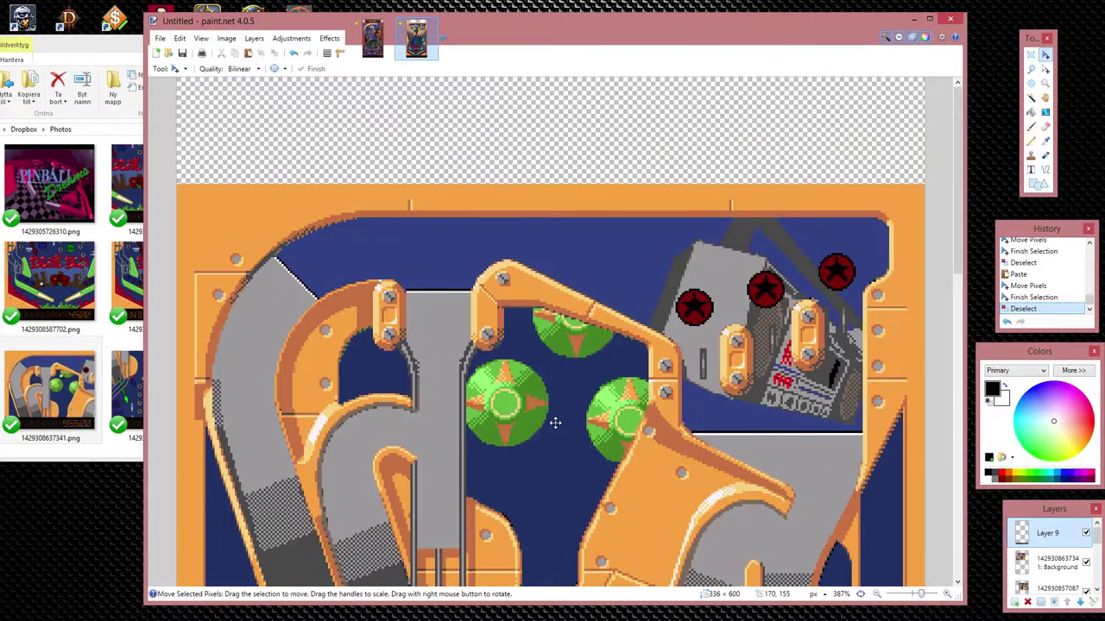
left_click(101, 285)
scroll(273, 346, "up", 2)
scroll(273, 345, "up", 5)
Drop the Beat Box banner screenshot into the image and save as Pinball_Dreams_Beat_Box.pdn
scroll(273, 345, "up", 5)
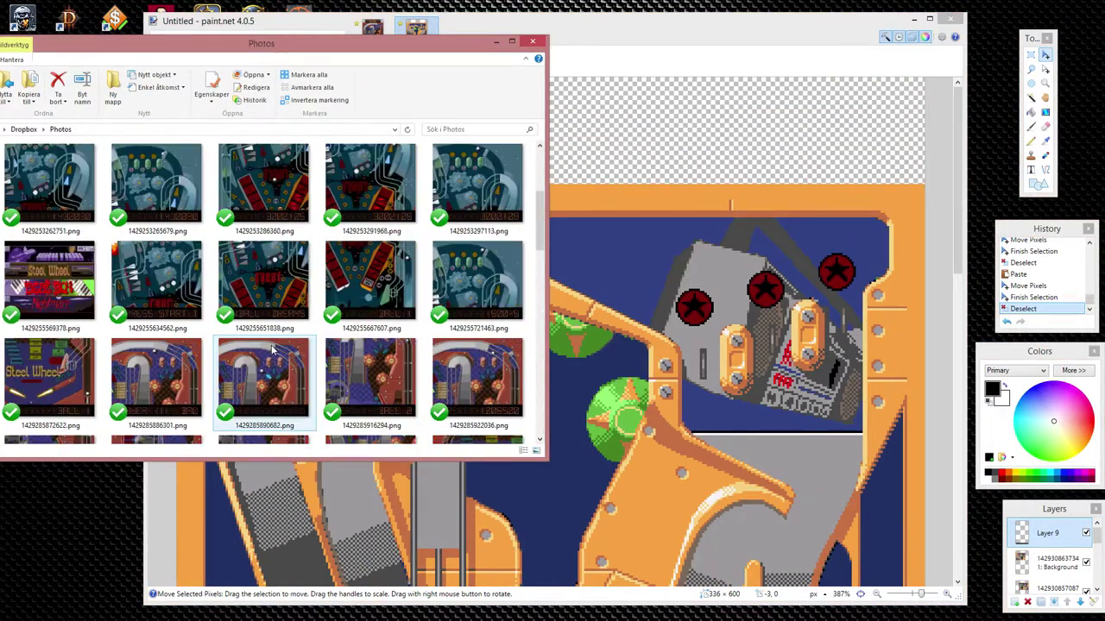
left_click_drag(49, 280, 484, 336)
left_click(501, 345)
left_click(160, 39)
left_click(182, 132)
key("Escape")
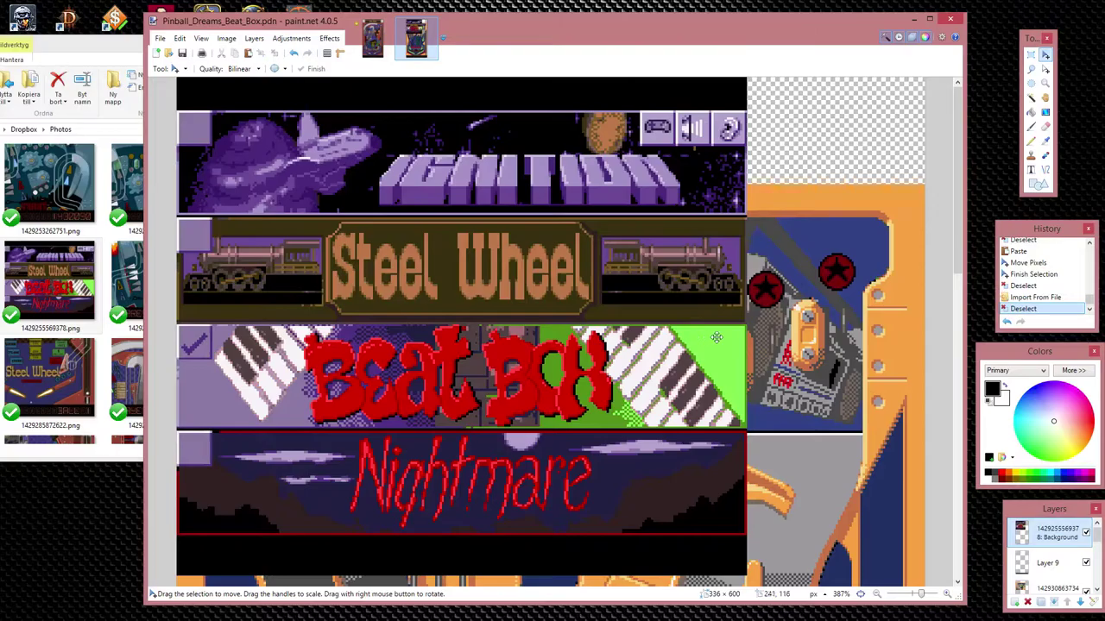
Erase the unwanted banners, including Nightmare, leaving only the Beat Box banner
key("s")
scroll(716, 337, "up", 2)
scroll(716, 338, "down", 2)
left_click_drag(604, 257, 756, 331)
key("Delete")
scroll(521, 377, "up", 1)
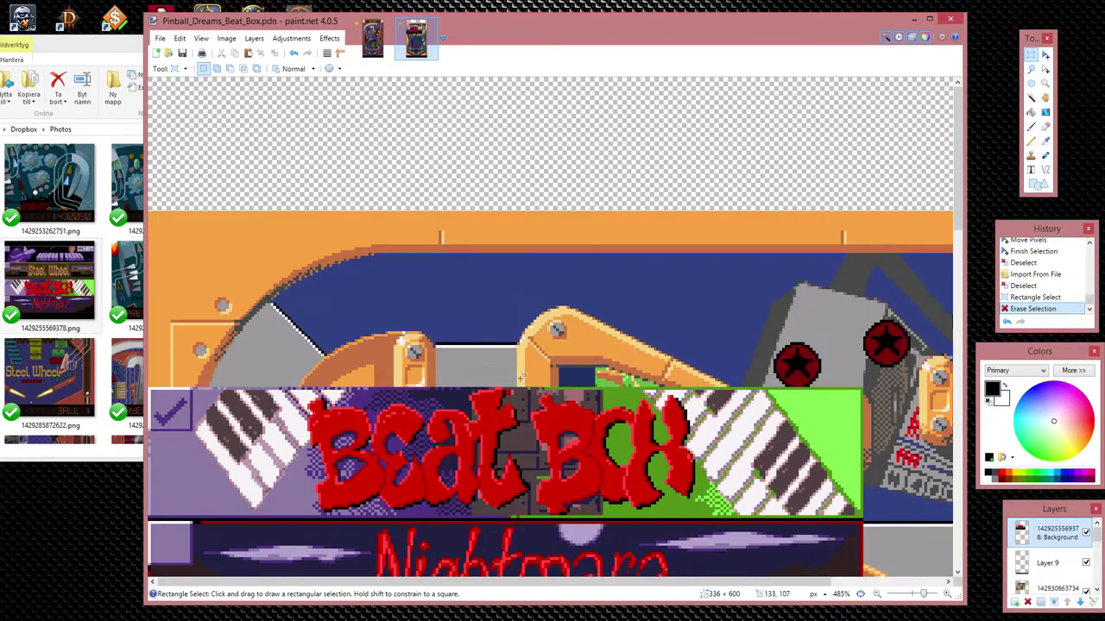
scroll(520, 377, "down", 5)
left_click_drag(880, 393, 149, 195)
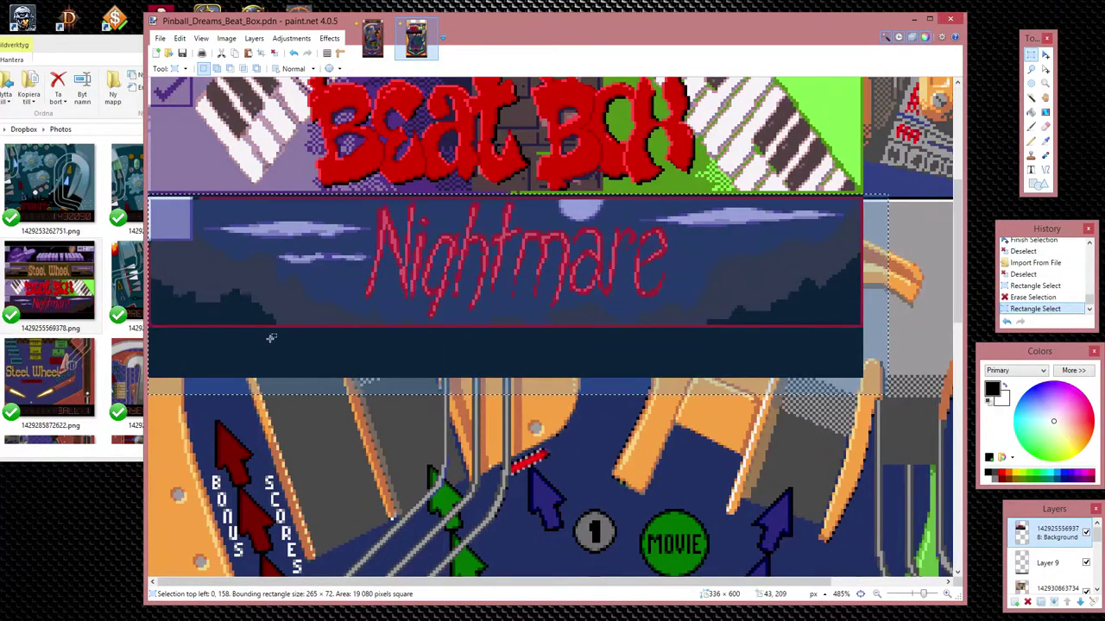
key("Delete")
scroll(741, 335, "up", 3)
Move the Beat Box banner up to the table's top, centred horizontally
key("ctrl+a")
scroll(571, 328, "down", 1)
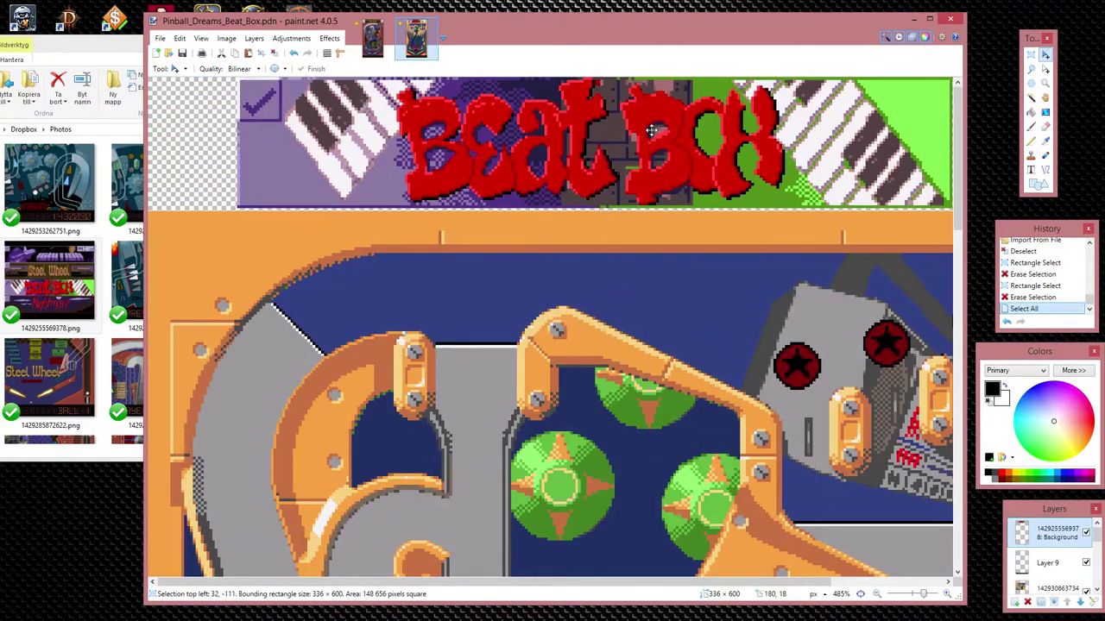
left_click_drag(571, 328, 619, 193)
key("Right")
key("Right")
key("Right")
key("Right")
key("Right")
key("Right")
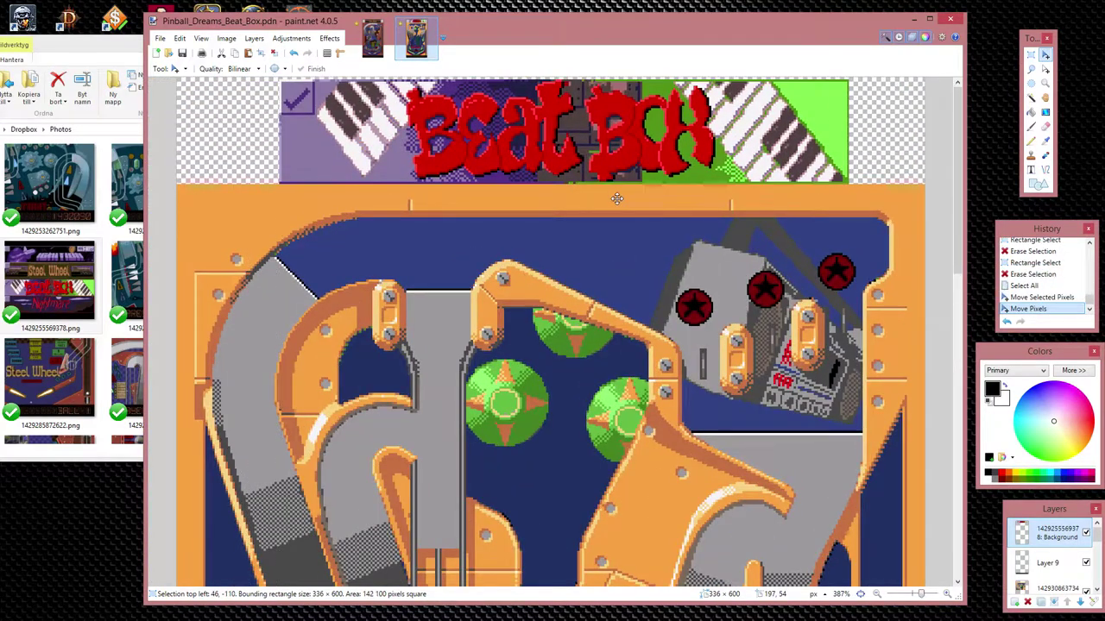
scroll(295, 164, "up", 4)
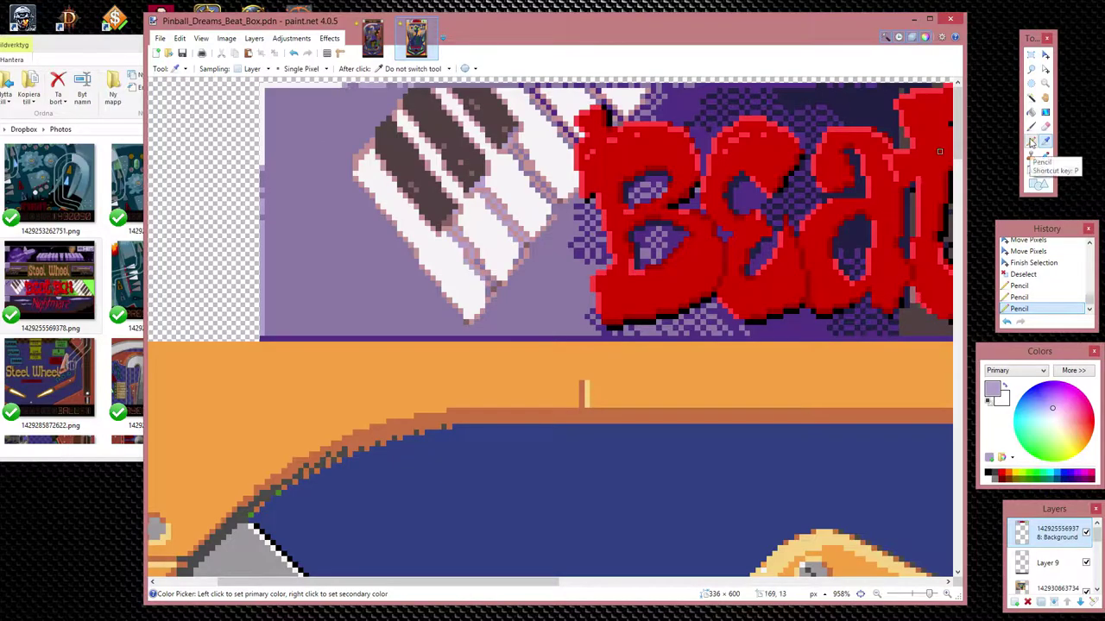
Scroll across and down the assembled table to inspect the banner touch-ups
scroll(339, 152, "right", 10)
scroll(331, 149, "left", 11)
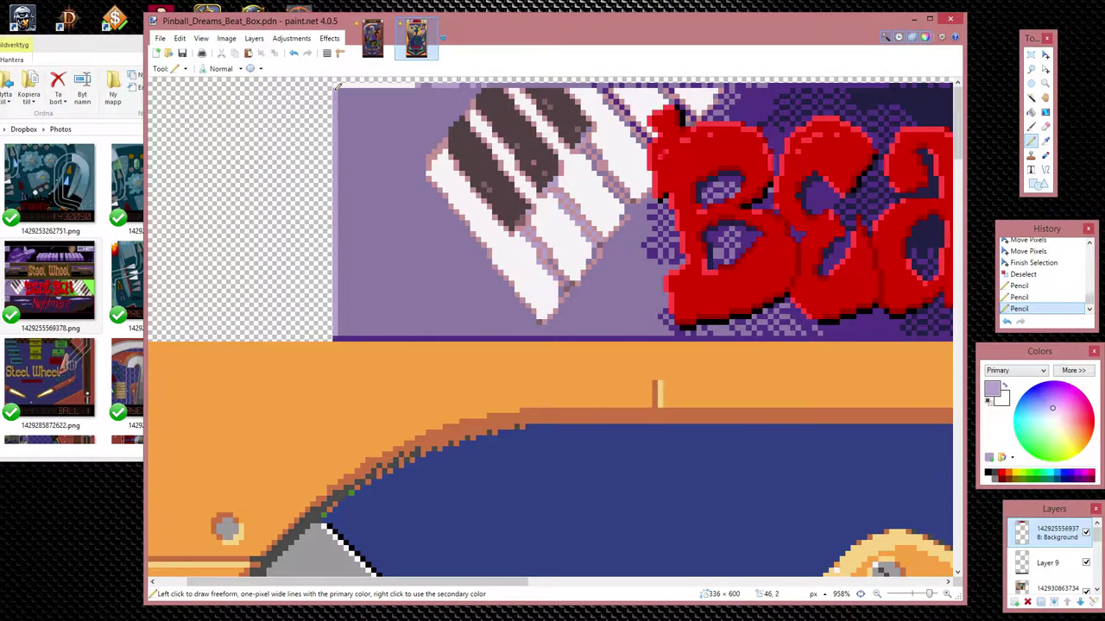
scroll(435, 104, "down", 4)
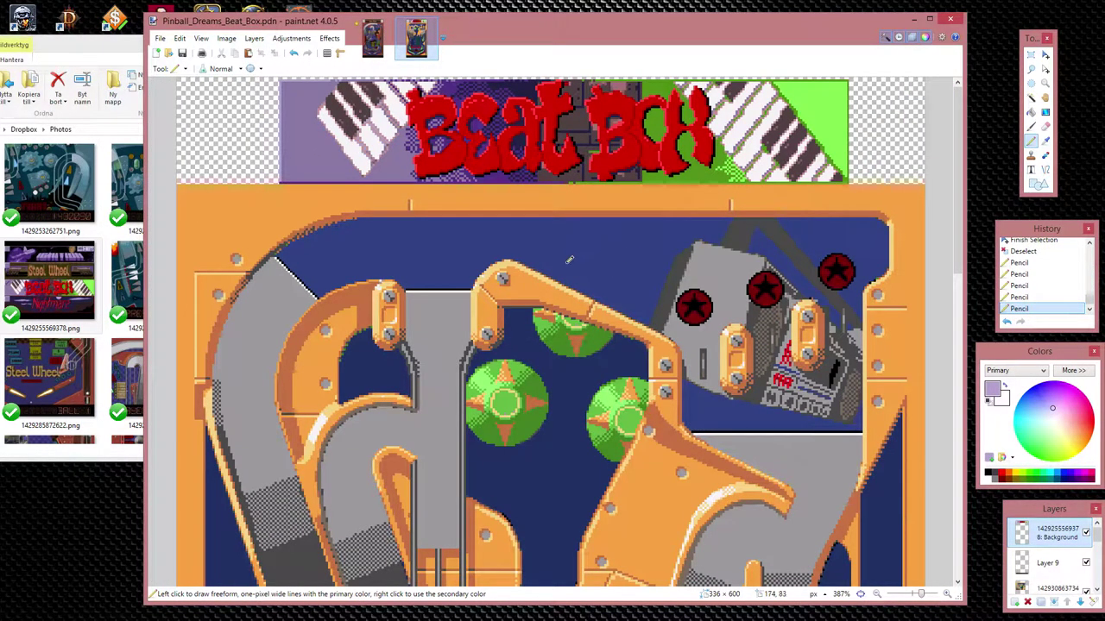
scroll(569, 259, "down", 3)
scroll(569, 259, "down", 2)
scroll(569, 259, "down", 5)
scroll(158, 386, "down", 2)
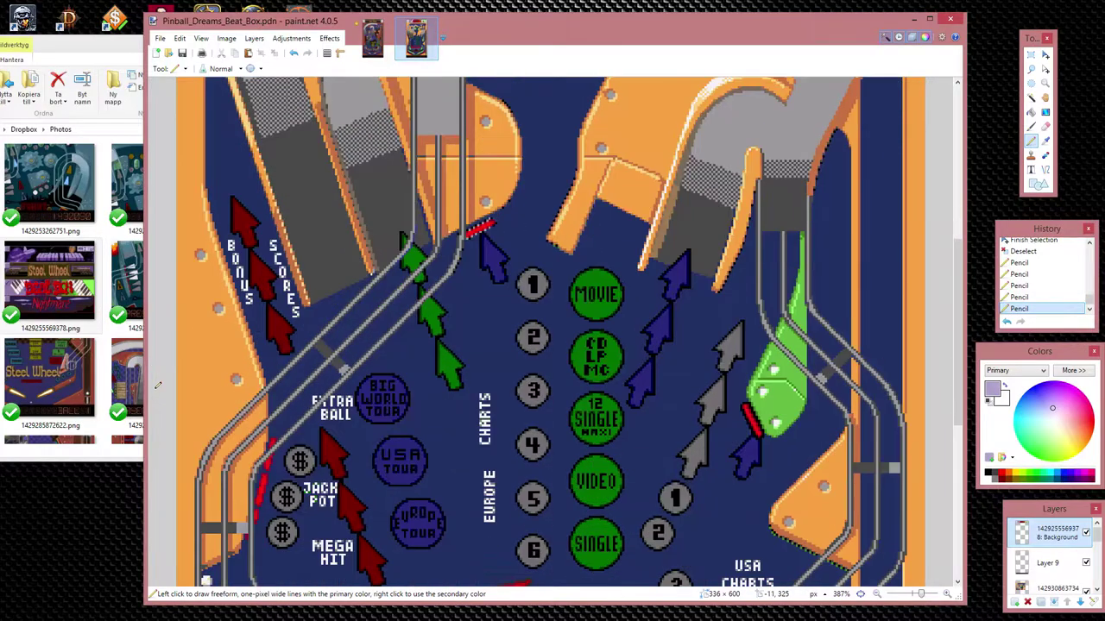
scroll(158, 385, "down", 5)
scroll(230, 335, "down", 3, "ctrl")
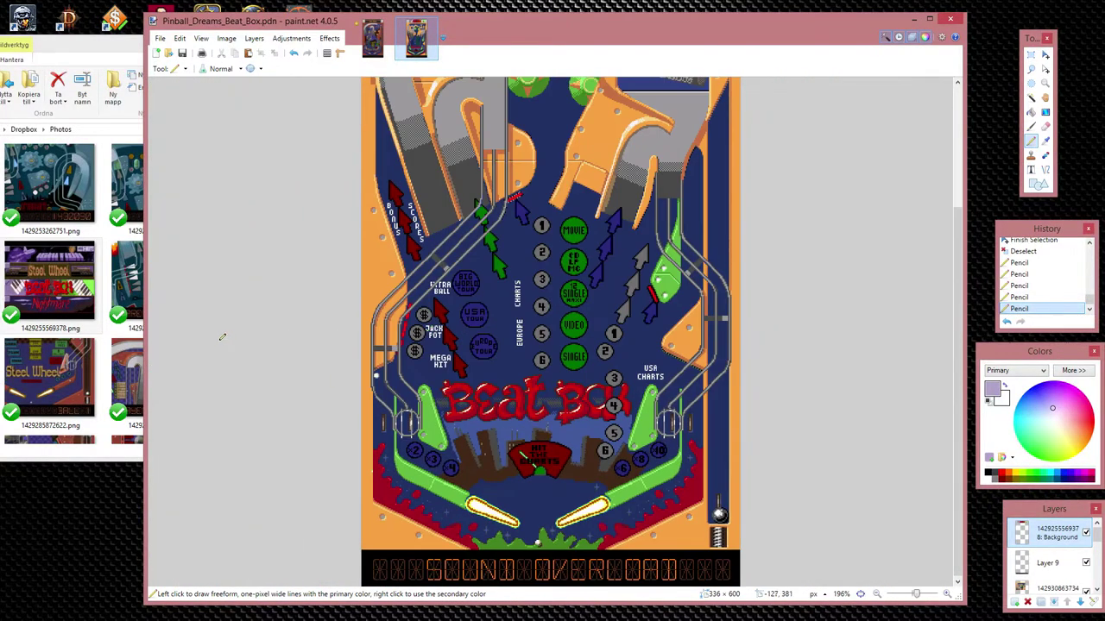
left_click(118, 53)
scroll(266, 336, "down", 3)
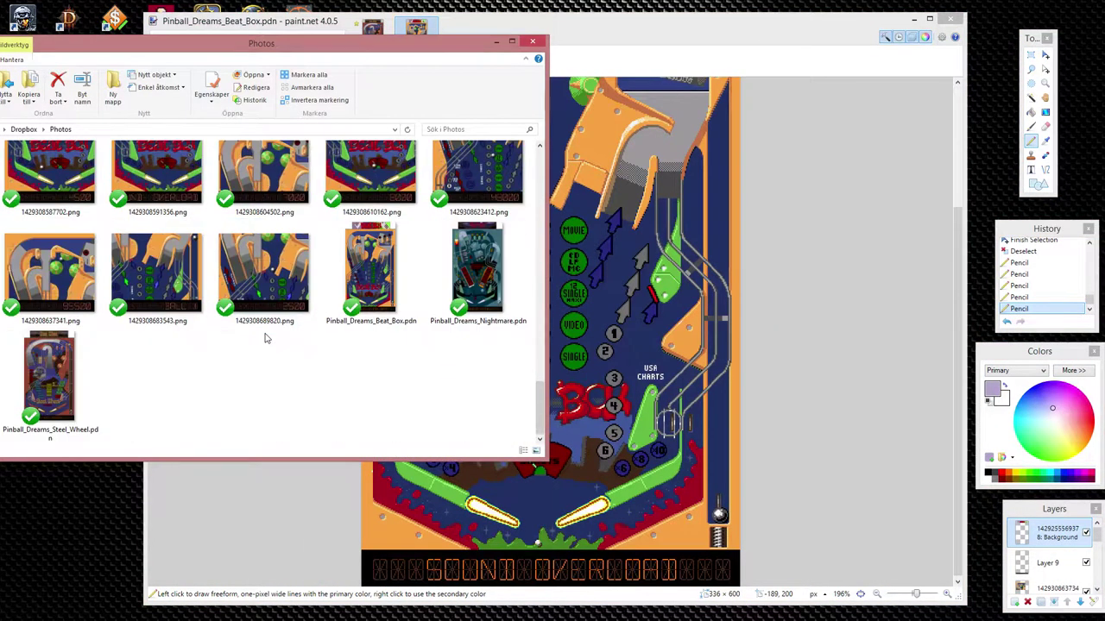
scroll(265, 339, "up", 3)
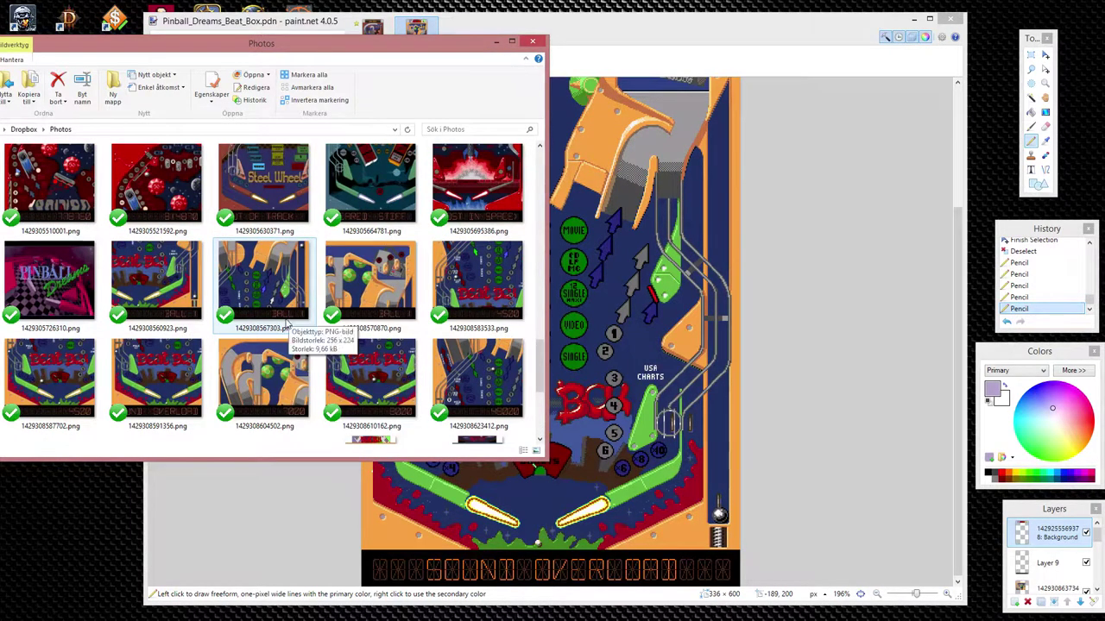
scroll(288, 323, "down", 3)
scroll(205, 312, "up", 3)
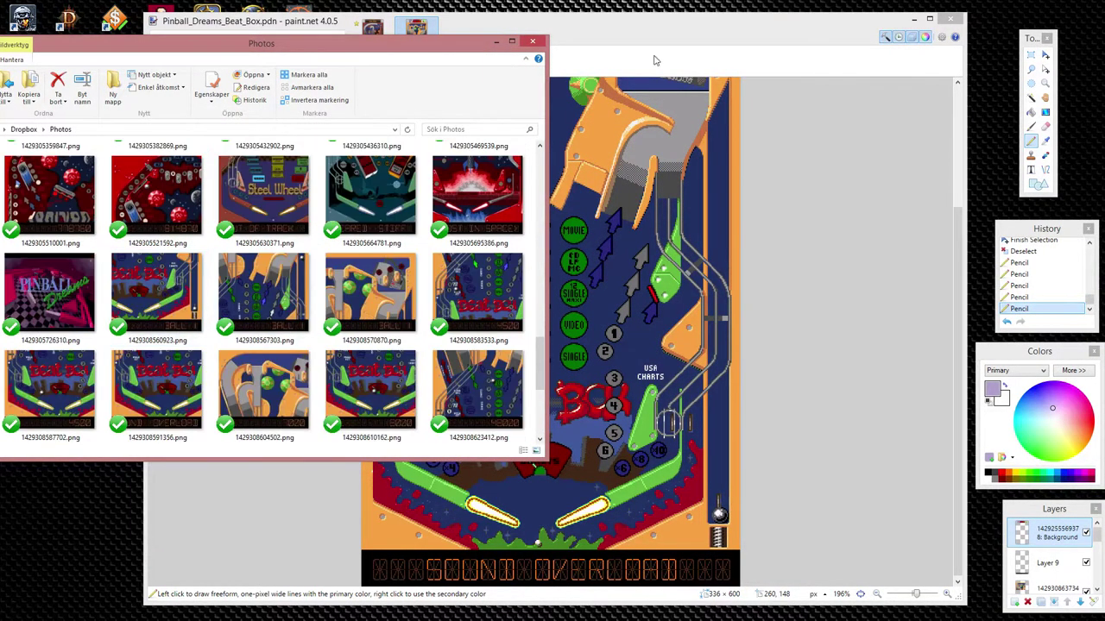
left_click(653, 54)
scroll(781, 450, "down", 2)
scroll(772, 446, "down", 2)
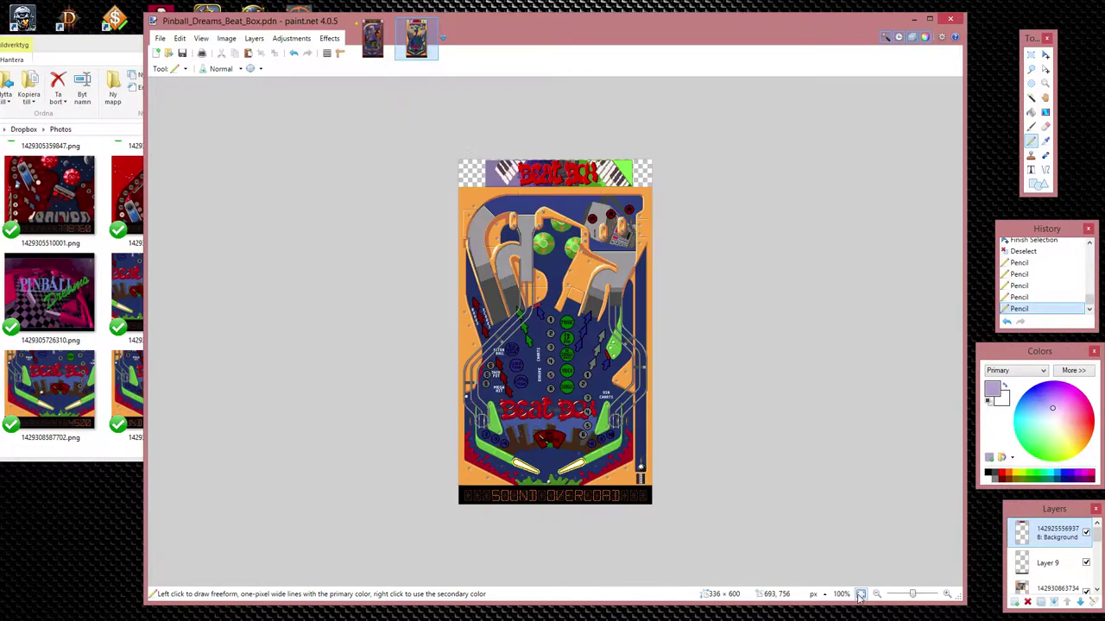
scroll(762, 492, "up", 1)
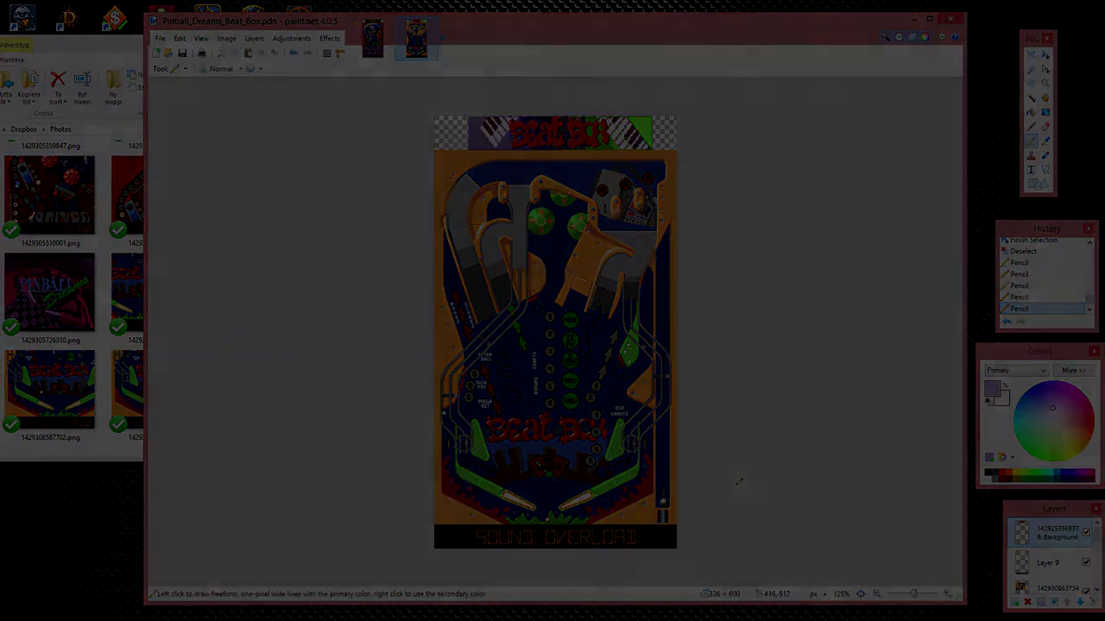